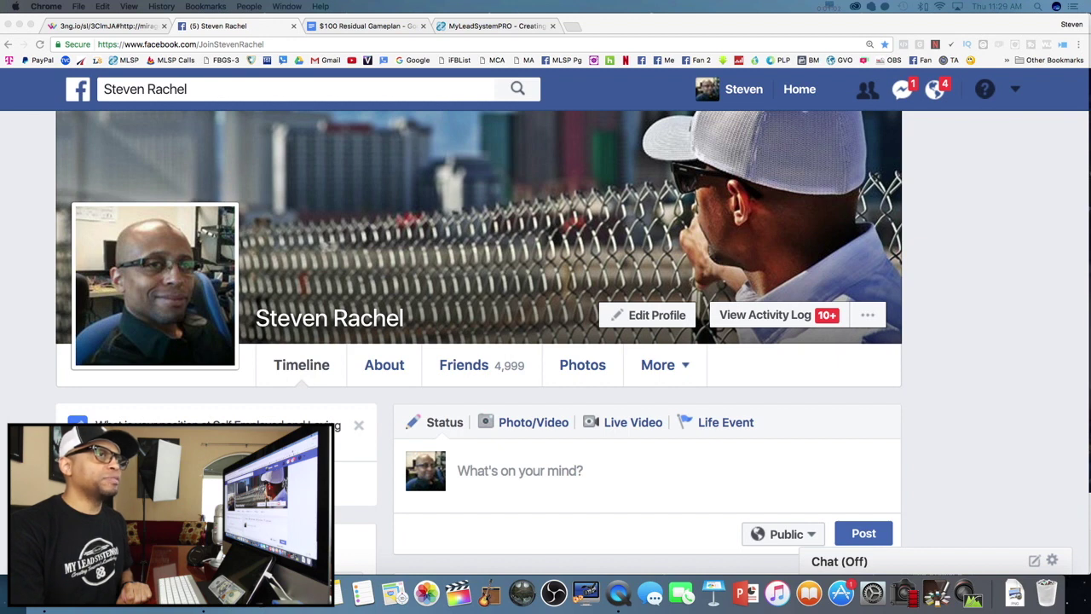
# Move the MLSP Bizz Opp Promo video window aside and close it
pyautogui.press('super+Tab')
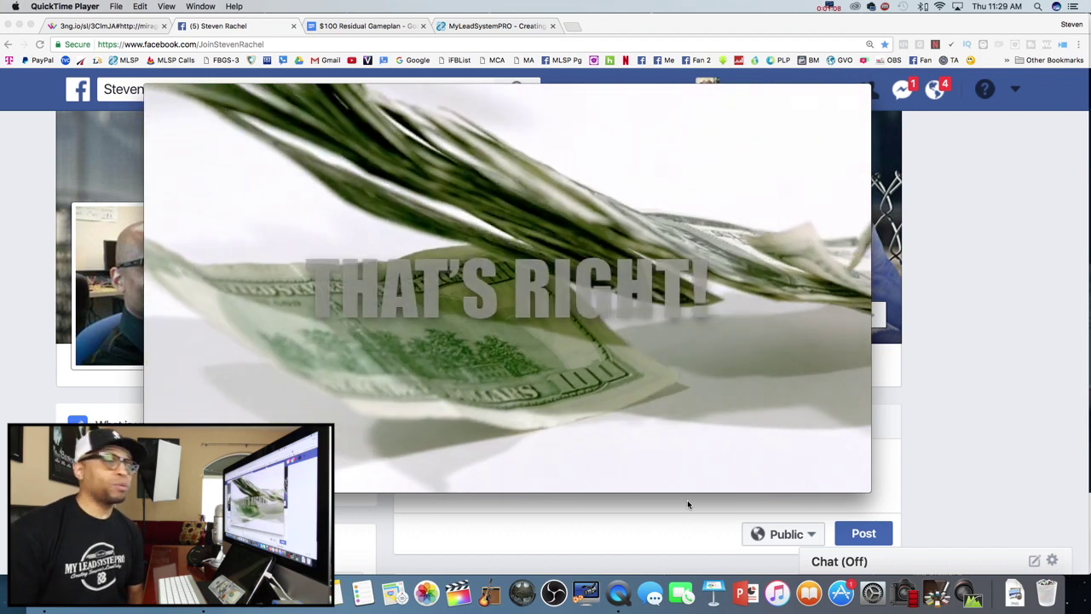
pyautogui.moveTo(537, 309)
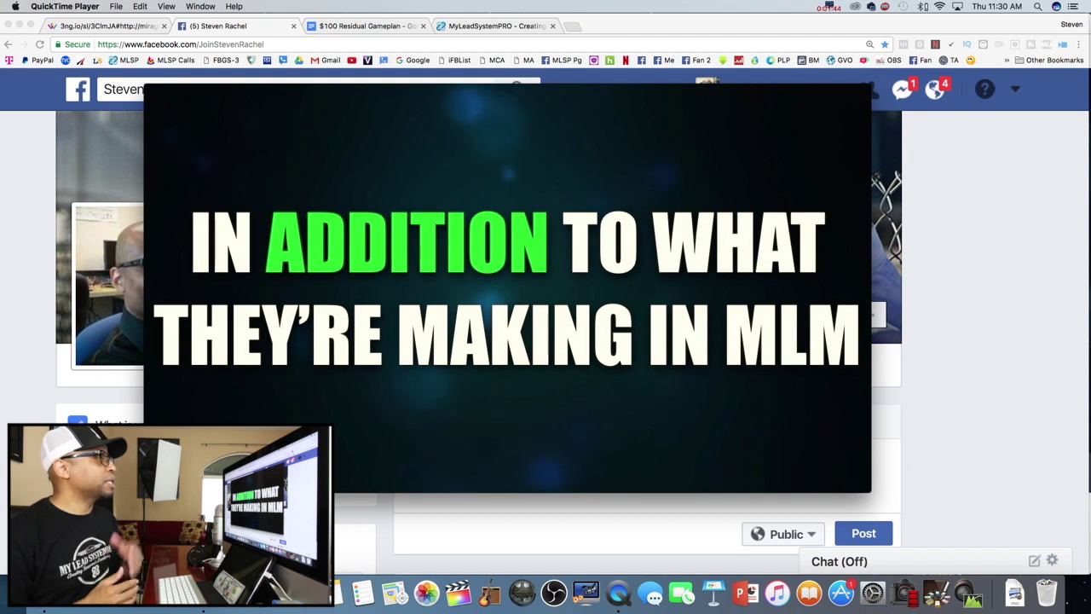
pyautogui.moveTo(467, 145)
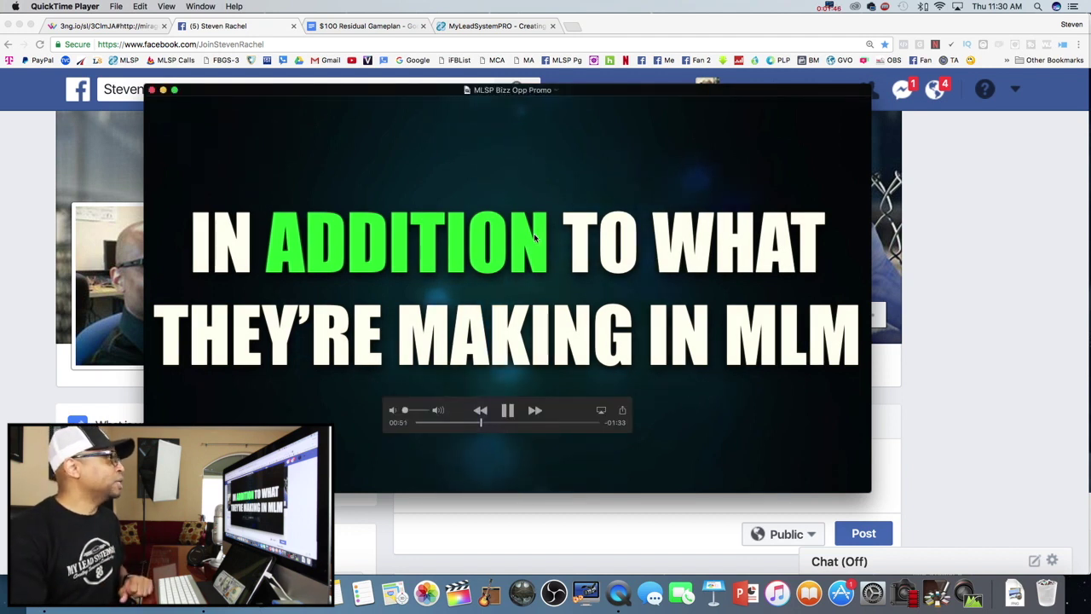
pyautogui.moveTo(330, 92); pyautogui.dragTo(447, 93)
pyautogui.press('super+w')
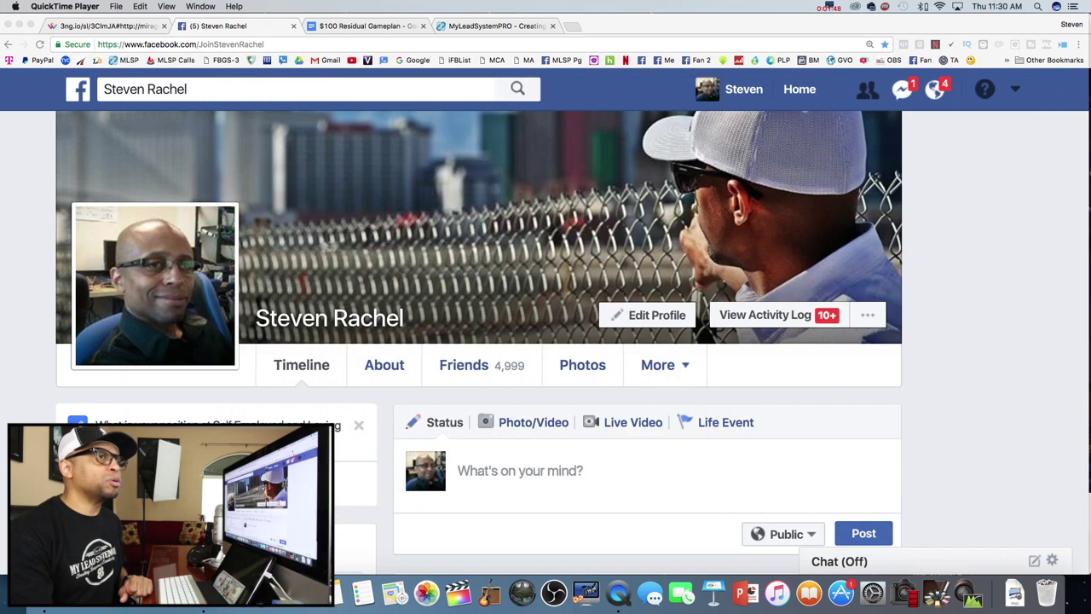
# Open the Facebook status composer, then go to the Post line in the $100 Residual Gameplan document
pyautogui.scroll(-1, 526, 470)
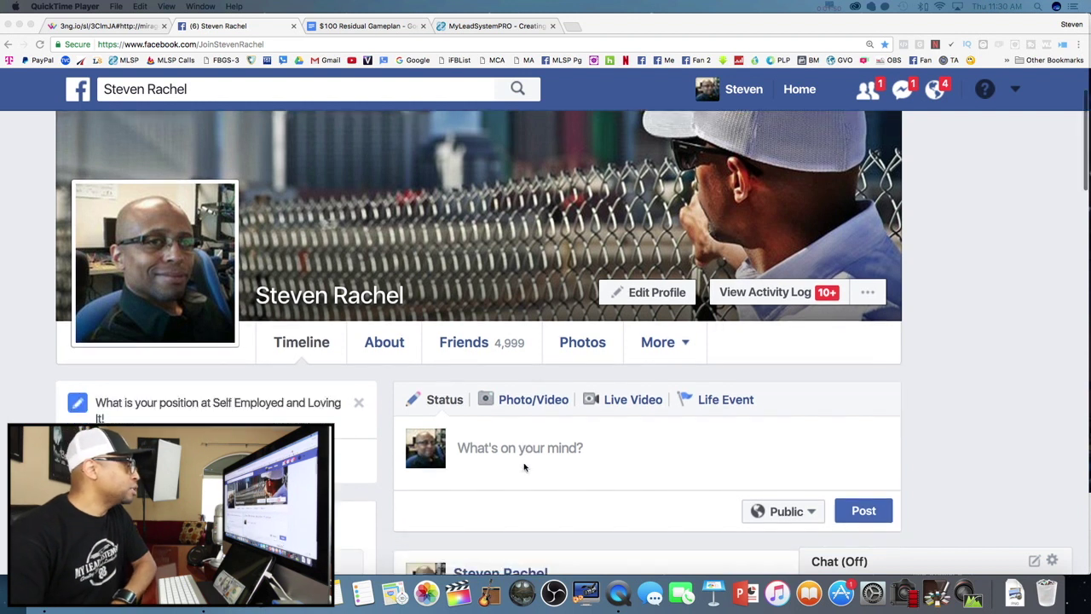
pyautogui.click(510, 454)
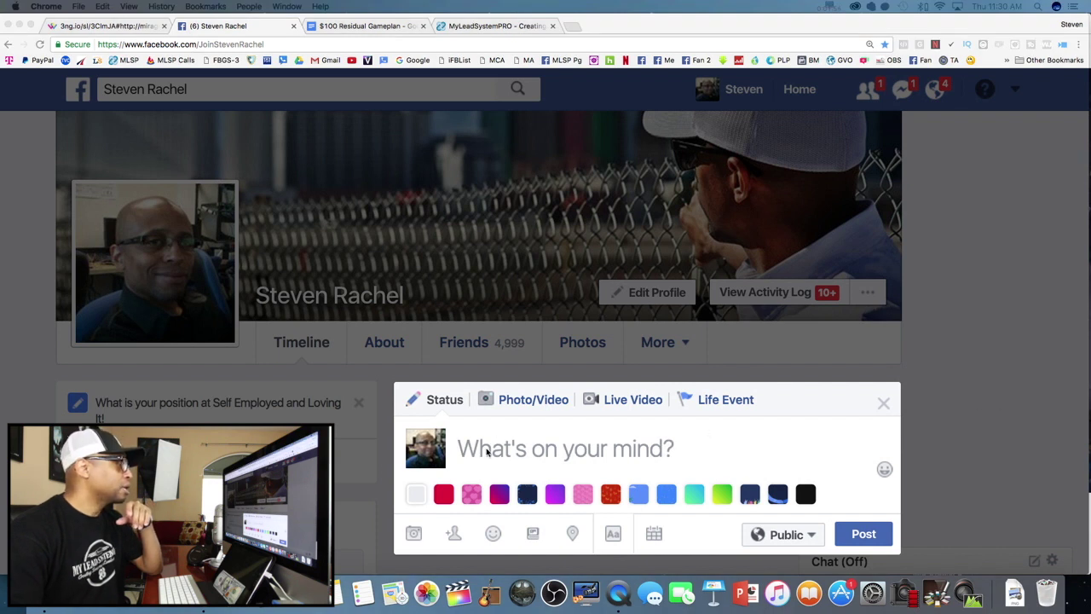
pyautogui.click(486, 450)
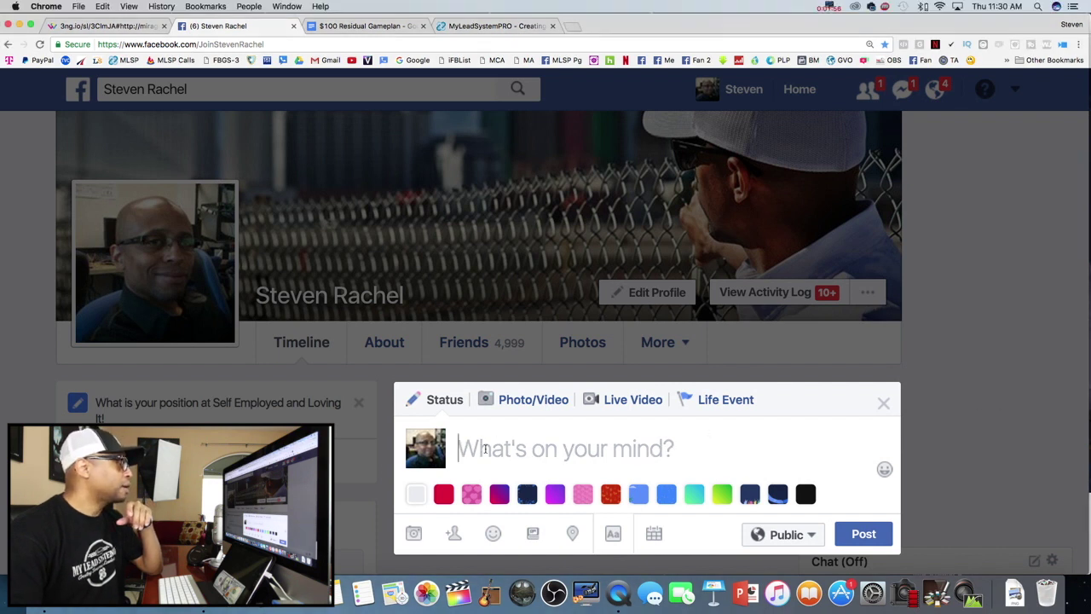
pyautogui.click(356, 29)
pyautogui.click(393, 203)
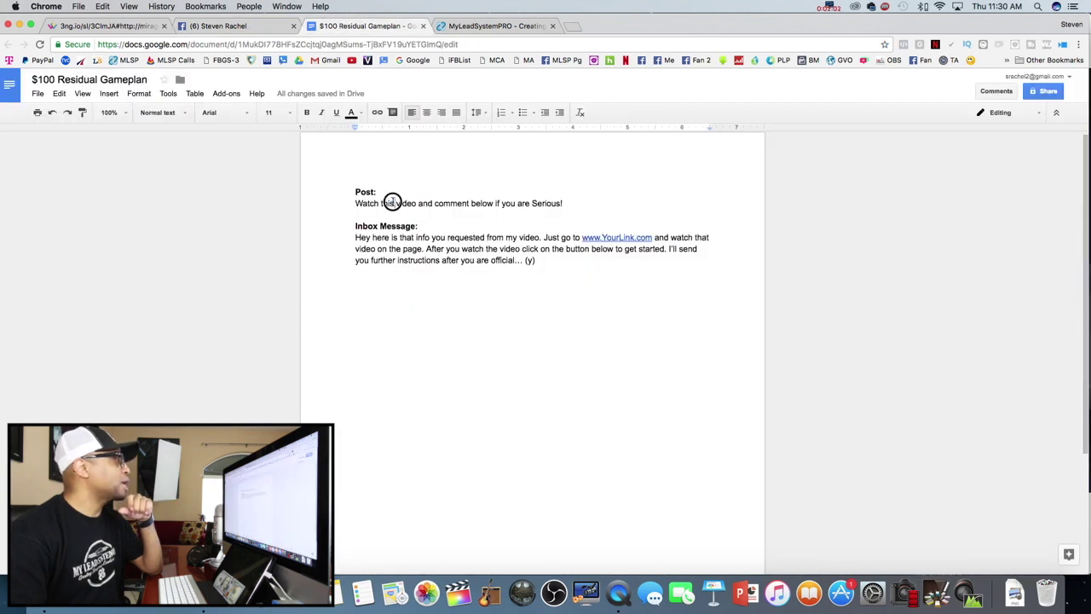
# Copy the Post line 'Watch this video and comment below if you are Serious!' and return to Facebook
pyautogui.click(354, 205)
pyautogui.moveTo(354, 205); pyautogui.dragTo(564, 204)
pyautogui.rightClick(529, 205)
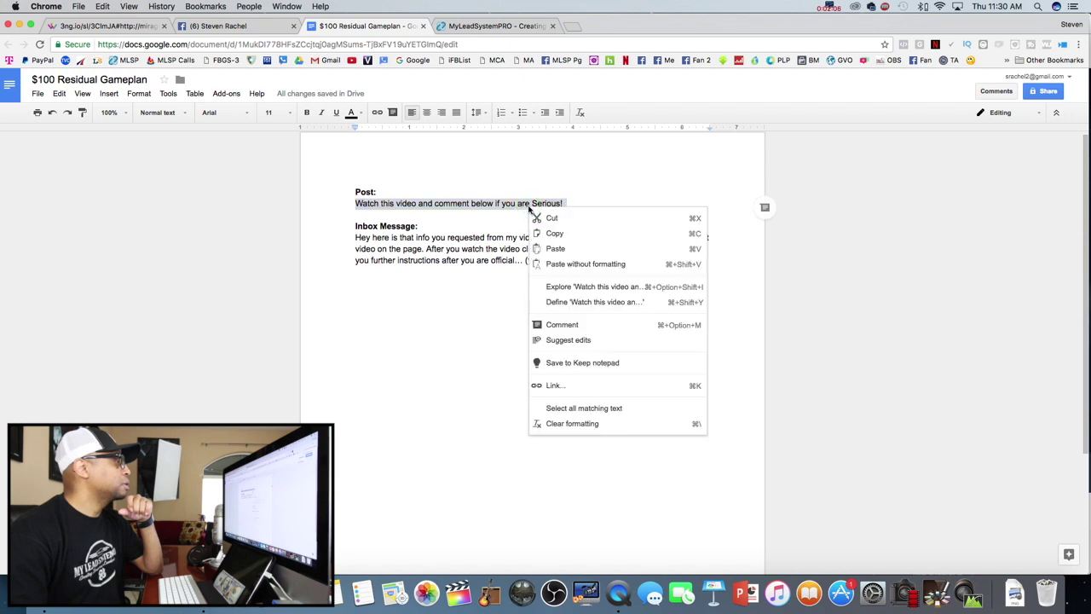
pyautogui.click(552, 235)
pyautogui.click(237, 26)
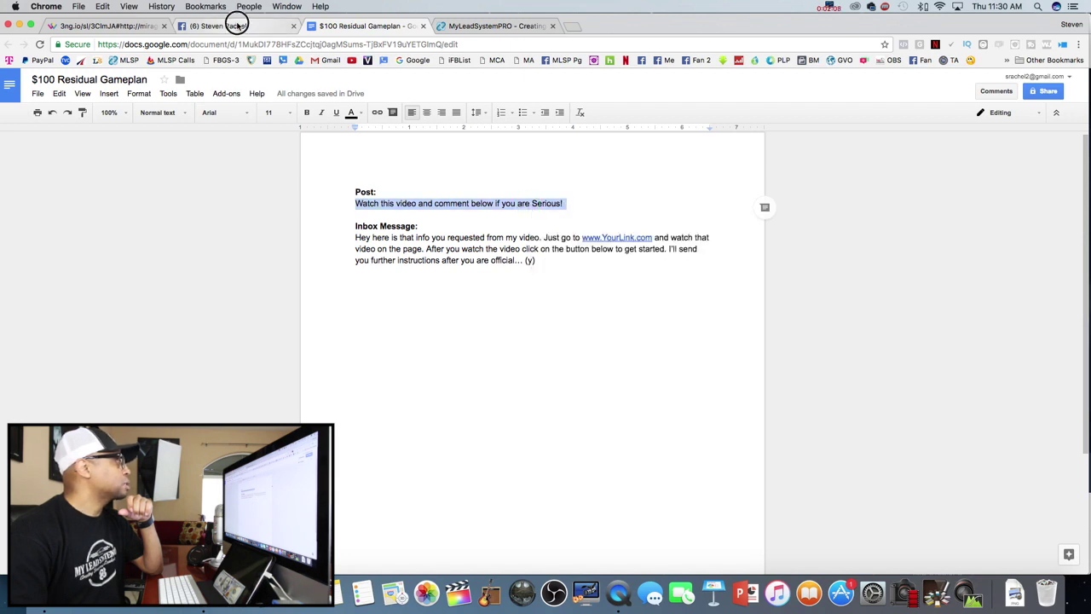
# Paste 'Watch this video and comment below if you are Serious!' into the status composer
pyautogui.click(469, 448)
pyautogui.press('super+v')
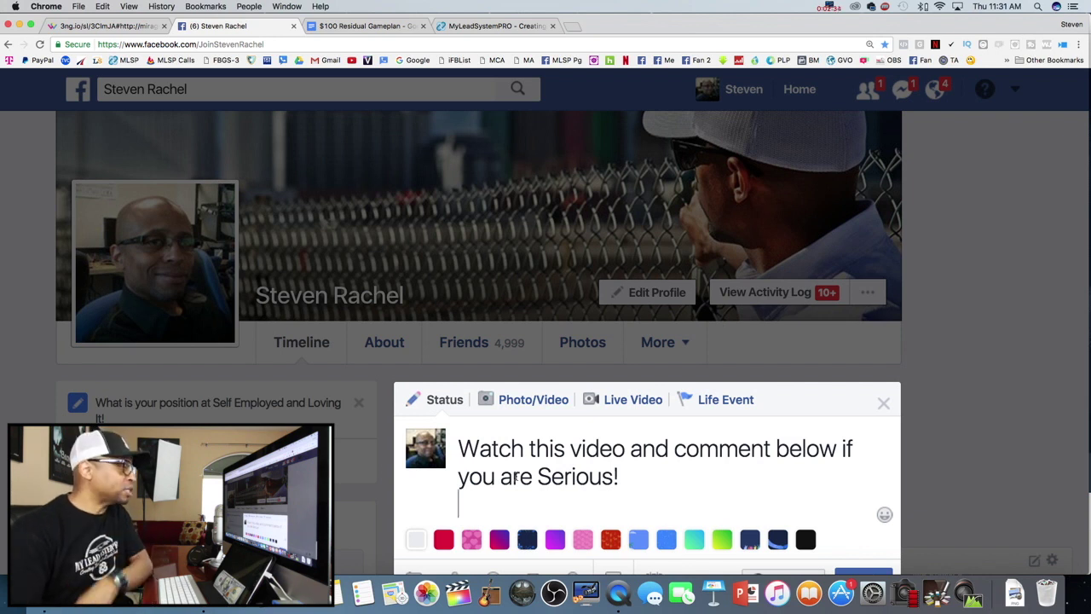
pyautogui.scroll(-2, 413, 530)
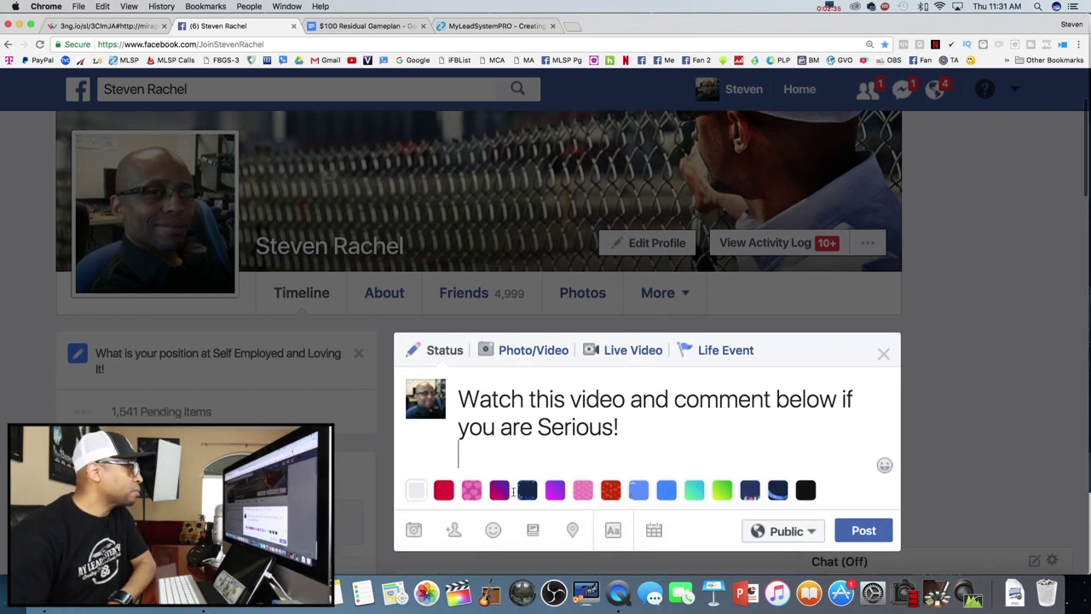
# Attach the first of today's .mov videos from All My Files to the post
pyautogui.click(413, 528)
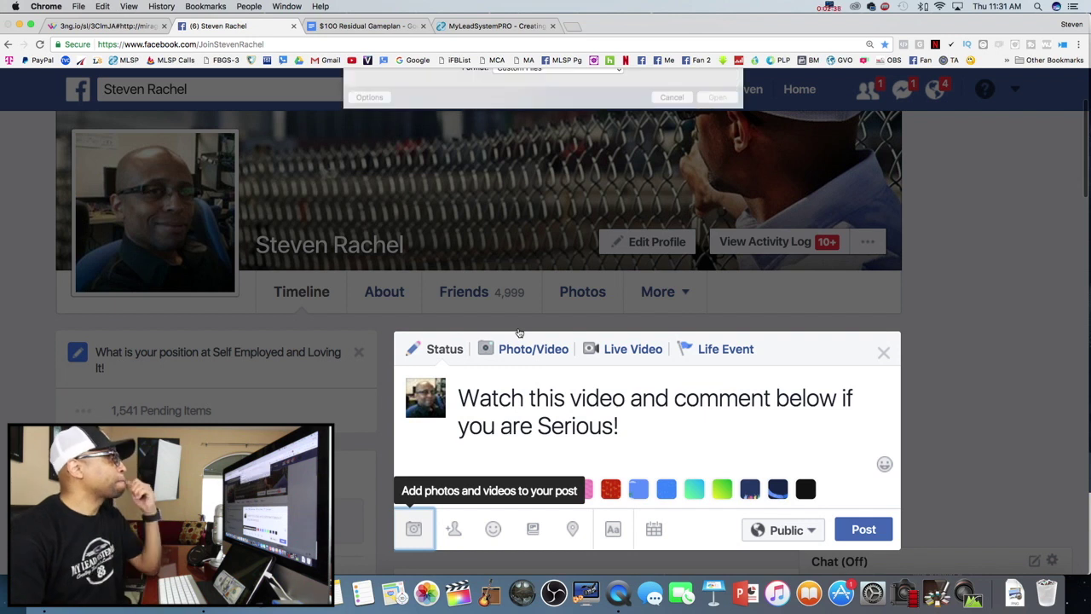
pyautogui.click(390, 111)
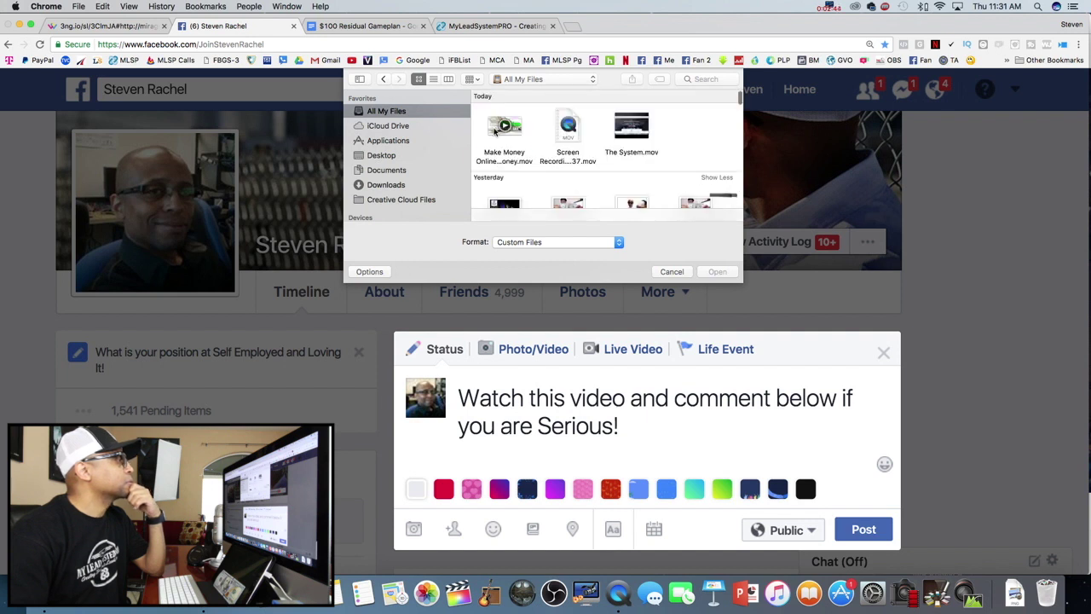
pyautogui.click(495, 130)
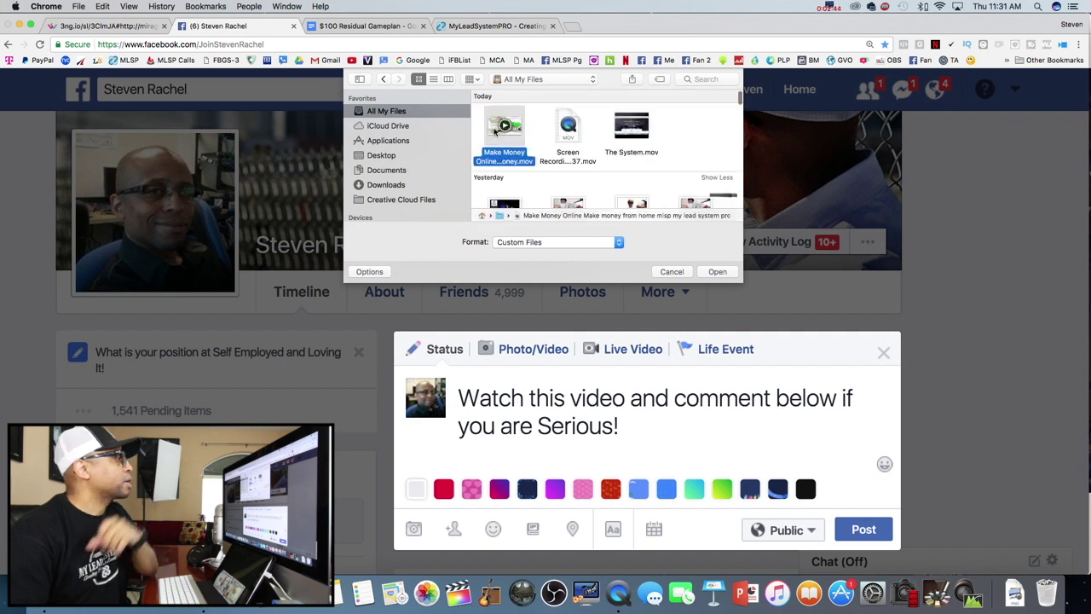
pyautogui.click(717, 272)
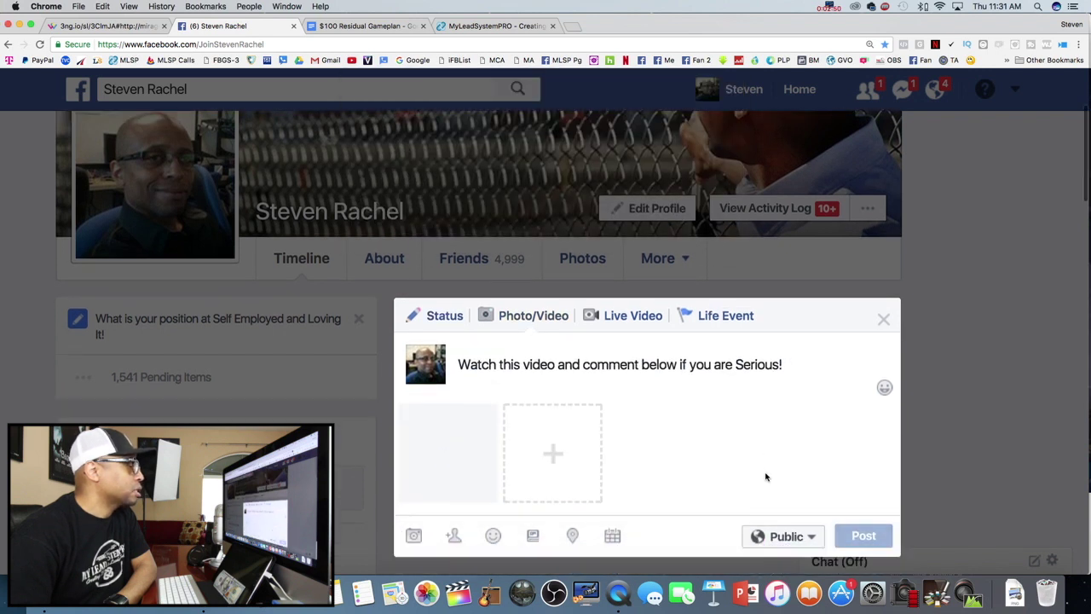
pyautogui.click(784, 535)
# Publish the video post as Only me and close the Processing Videos notice
pyautogui.click(762, 464)
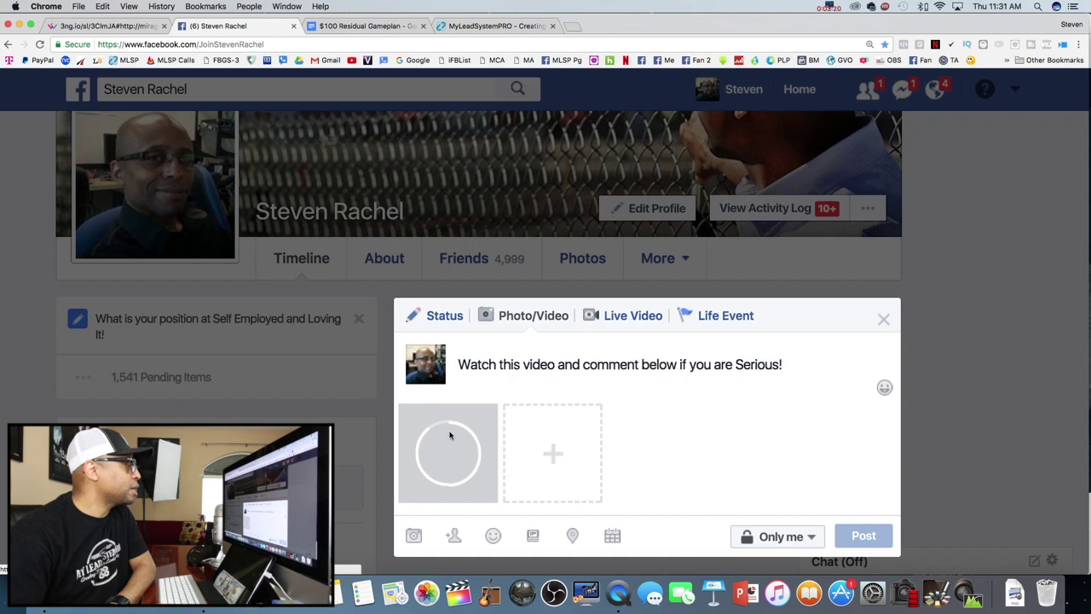
pyautogui.scroll(-1, 656, 441)
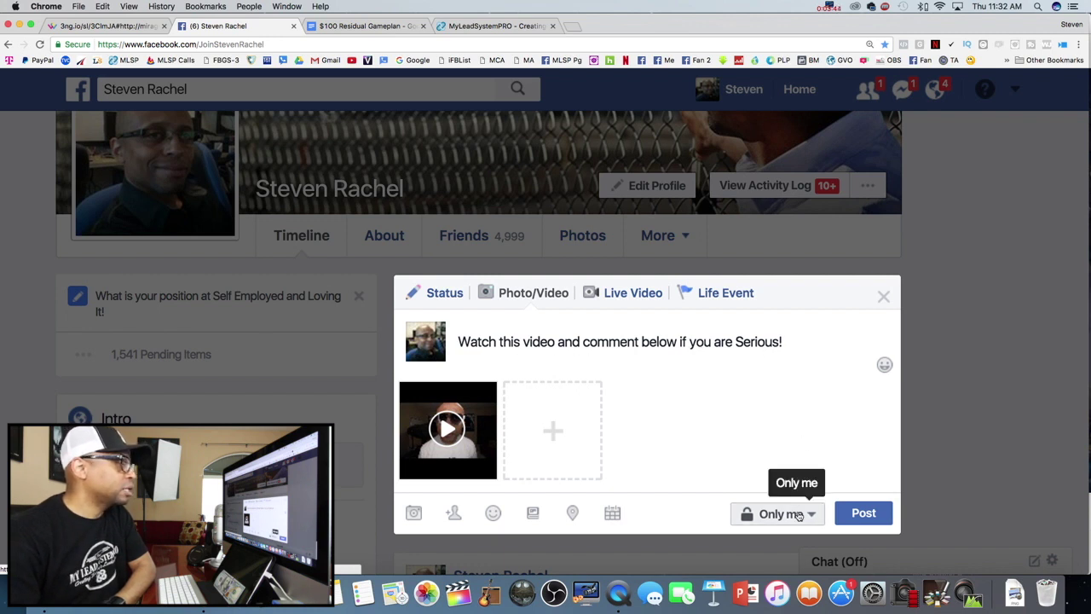
pyautogui.click(857, 513)
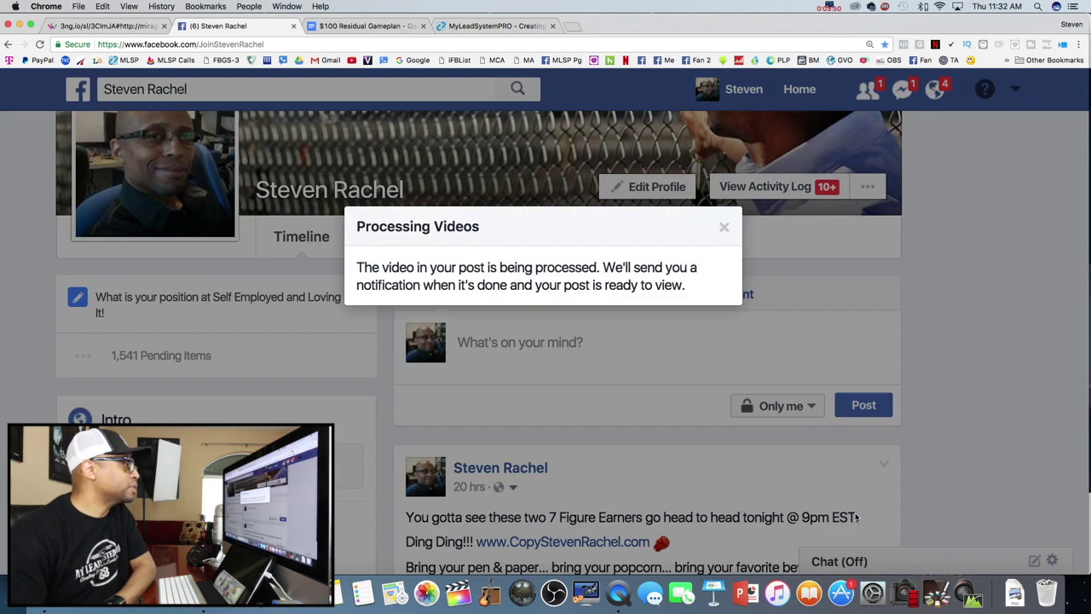
pyautogui.click(723, 229)
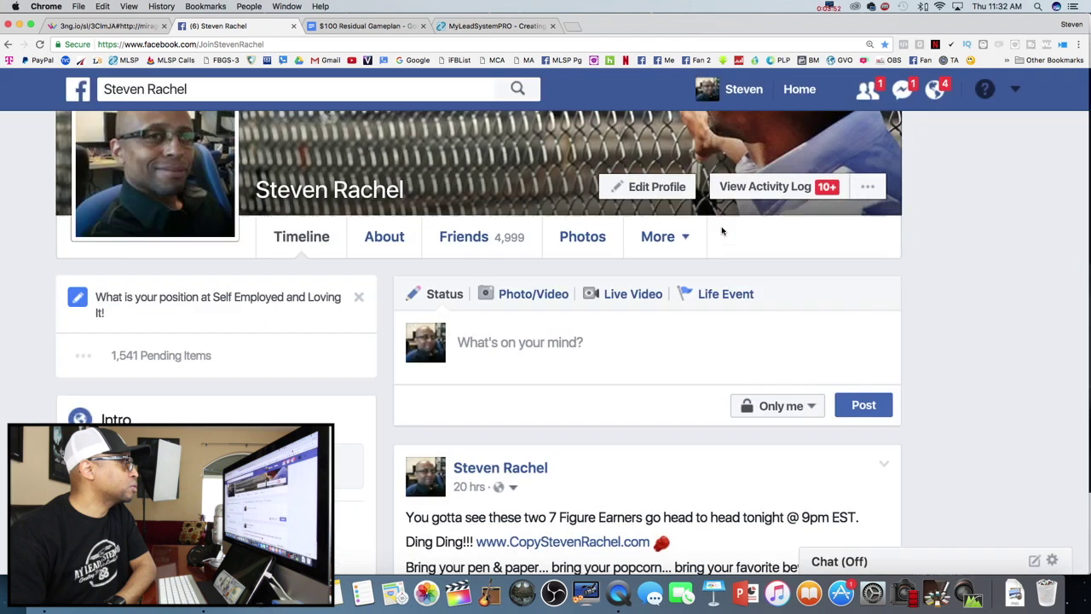
pyautogui.scroll(2, 500, 391)
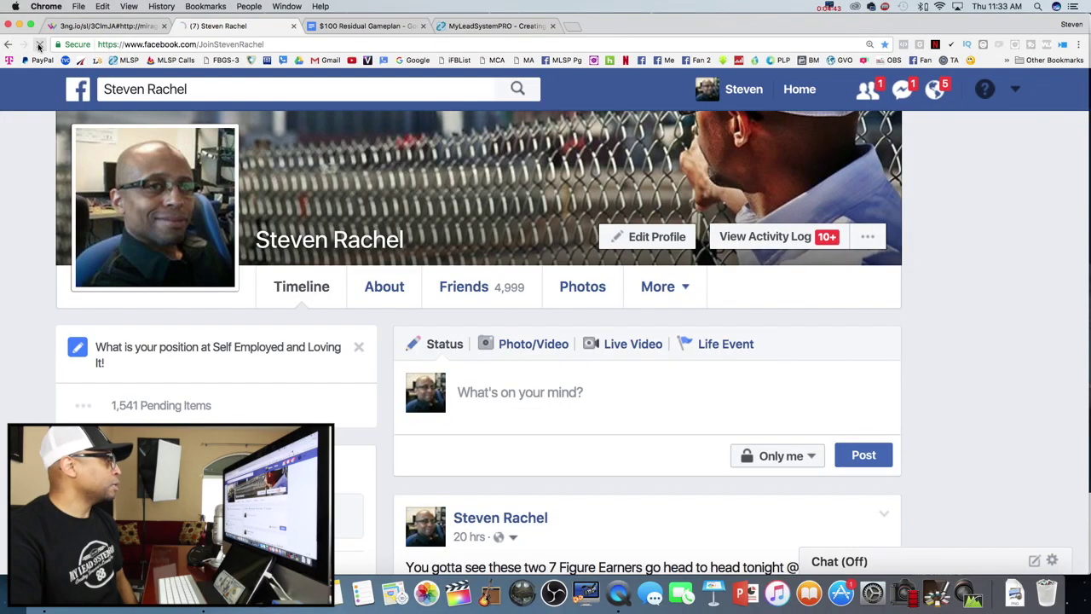
# Reload the profile and like the new video post
pyautogui.click(38, 44)
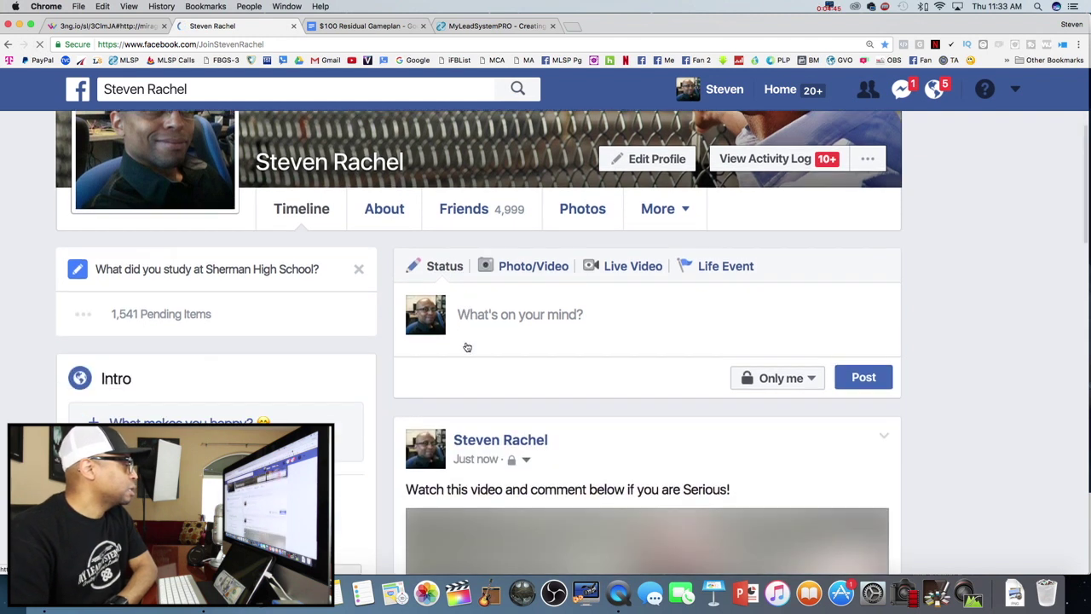
pyautogui.scroll(-5, 467, 346)
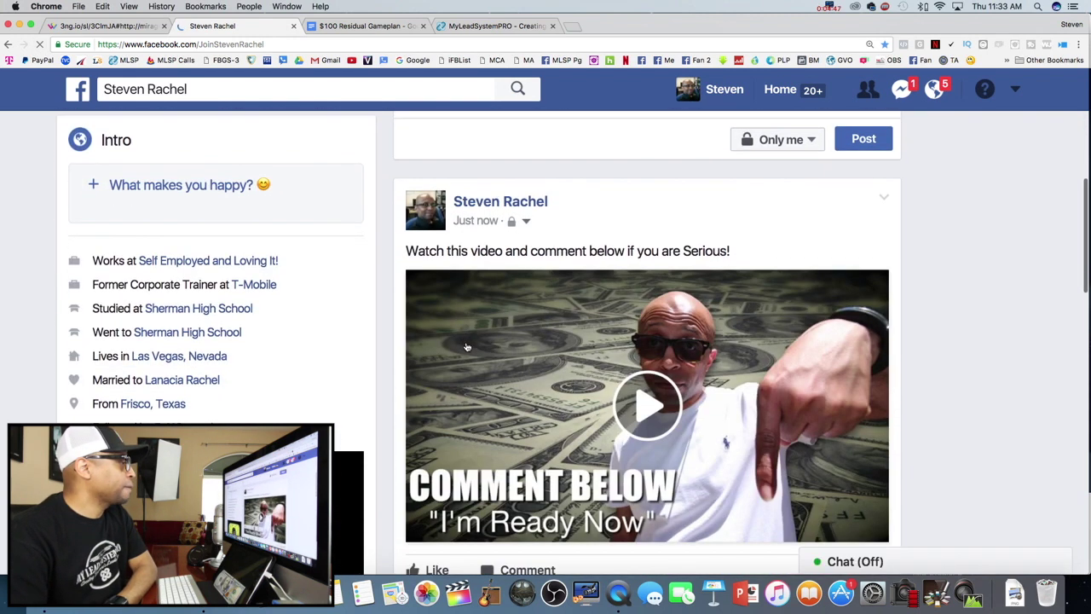
pyautogui.scroll(-1, 501, 390)
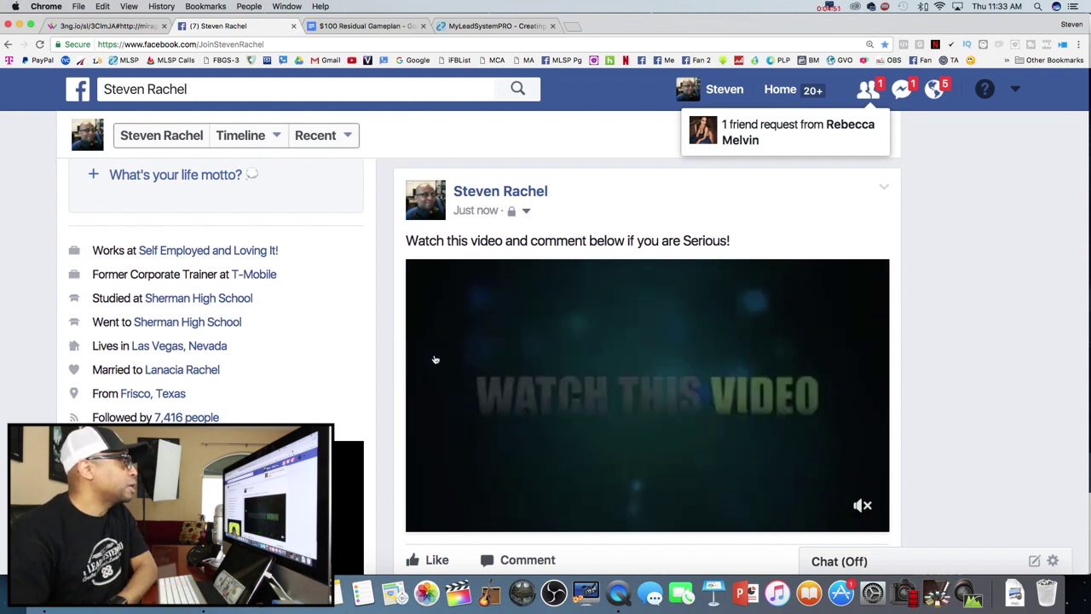
pyautogui.scroll(-4, 422, 348)
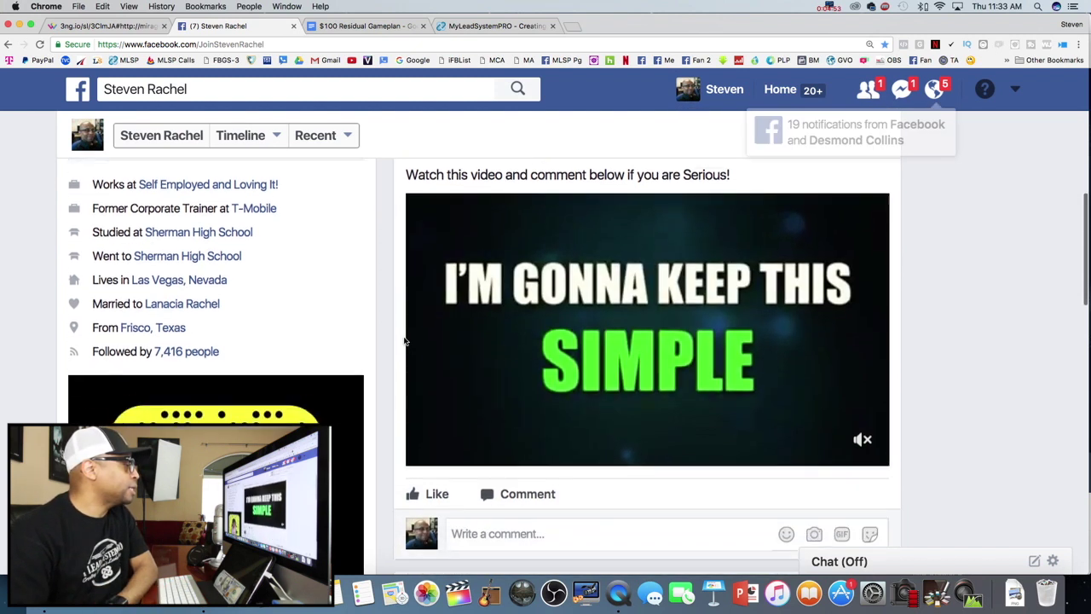
pyautogui.scroll(4, 405, 340)
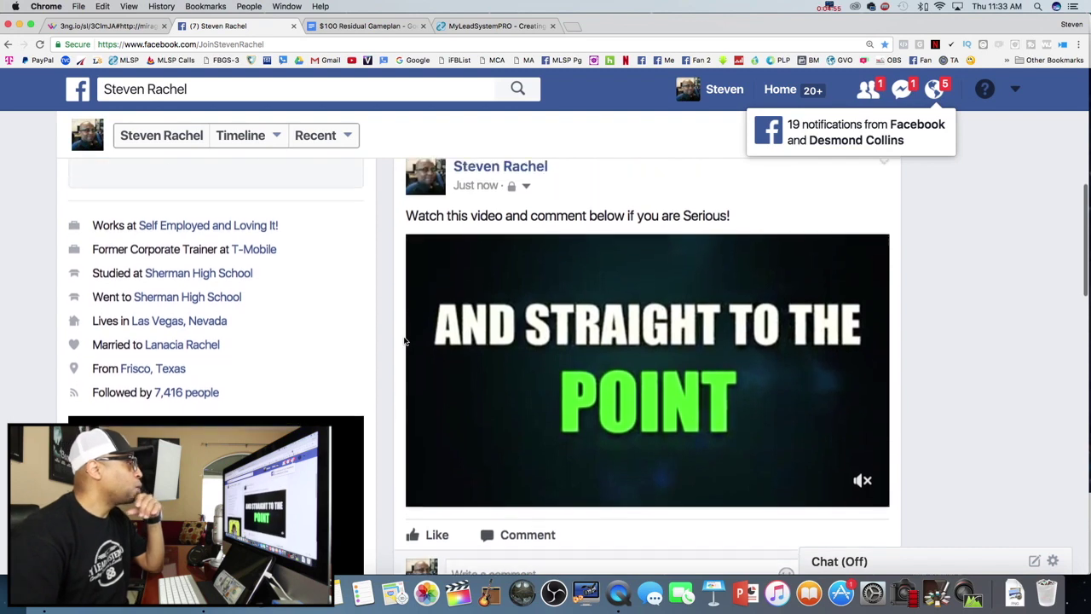
pyautogui.scroll(-2, 404, 341)
pyautogui.click(439, 503)
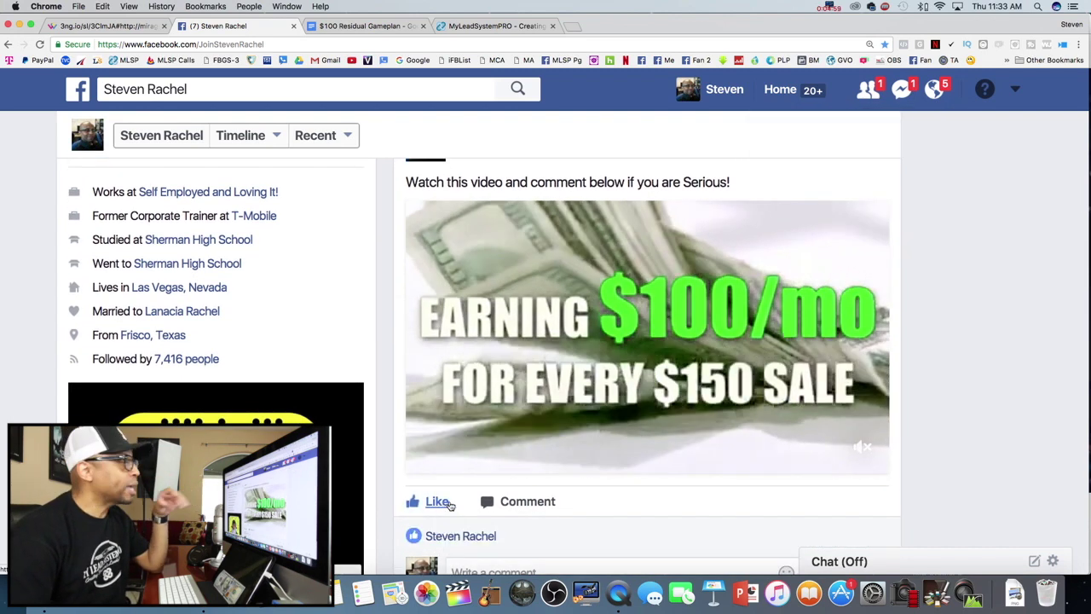
# Place the caret in the post's comment box, then switch to the $100 Residual Gameplan document
pyautogui.scroll(-1, 477, 506)
pyautogui.scroll(-1, 483, 506)
pyautogui.scroll(1, 483, 506)
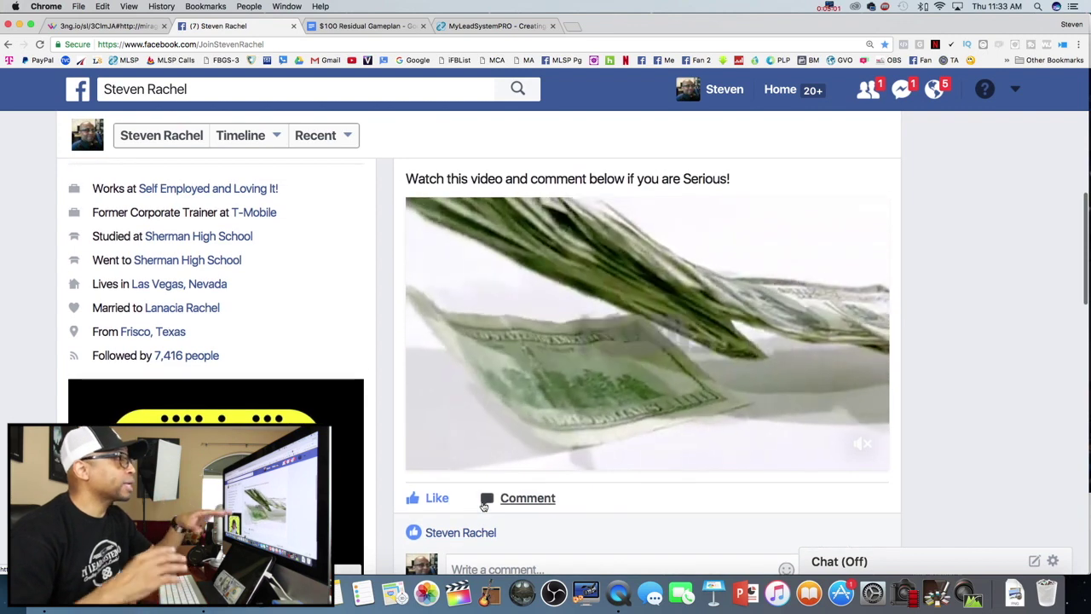
pyautogui.scroll(1, 483, 507)
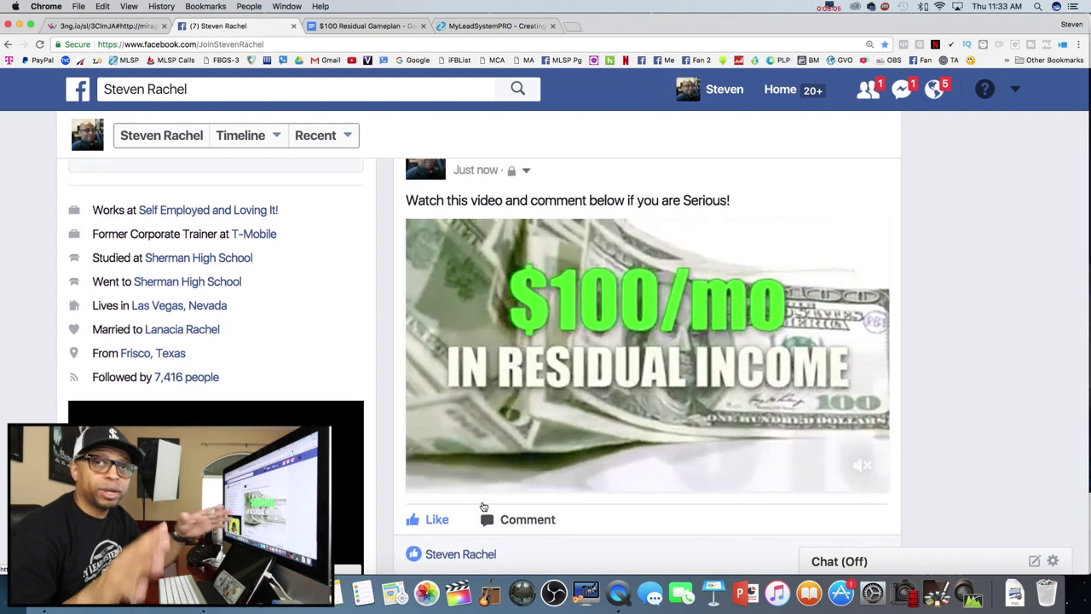
pyautogui.scroll(-3, 483, 506)
pyautogui.click(472, 503)
pyautogui.click(356, 27)
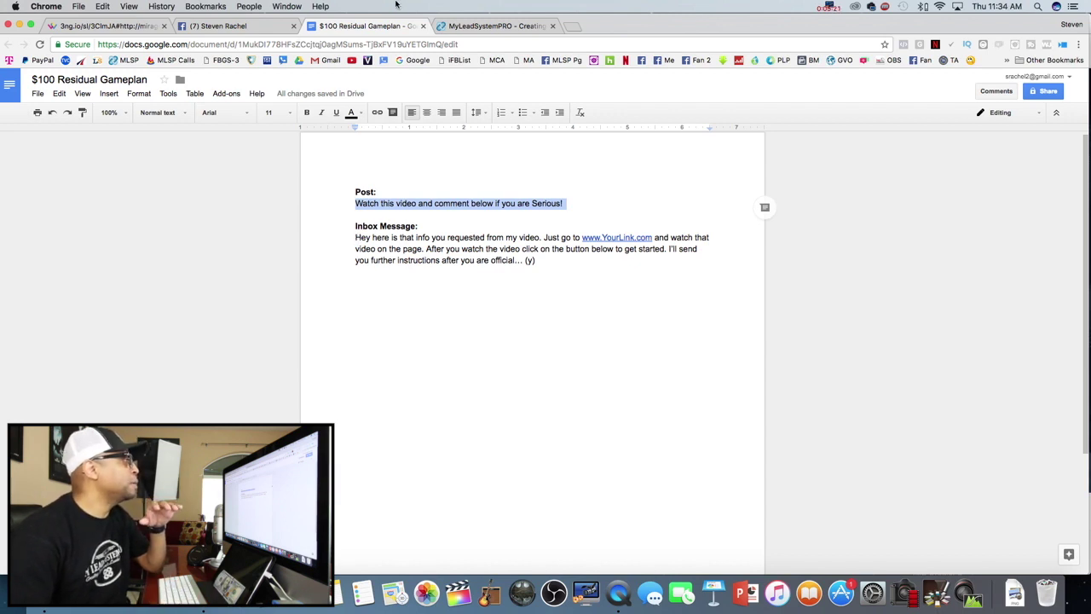
# On the timeline, pause the video on its Comment Below ending and mute it
pyautogui.click(243, 27)
pyautogui.scroll(-3, 581, 397)
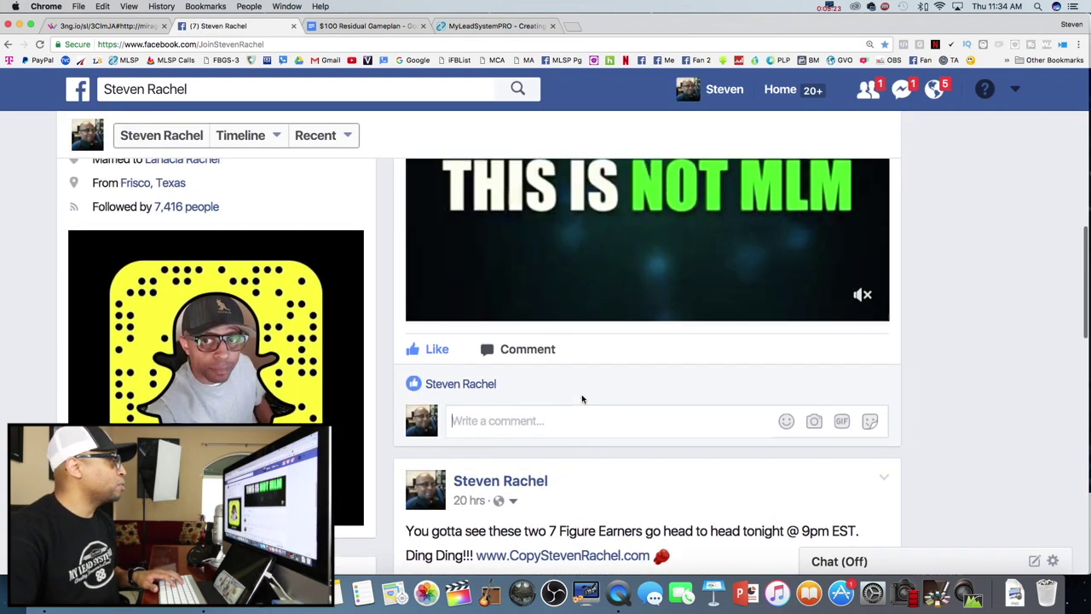
pyautogui.scroll(3, 582, 398)
pyautogui.click(430, 421)
pyautogui.scroll(1, 555, 370)
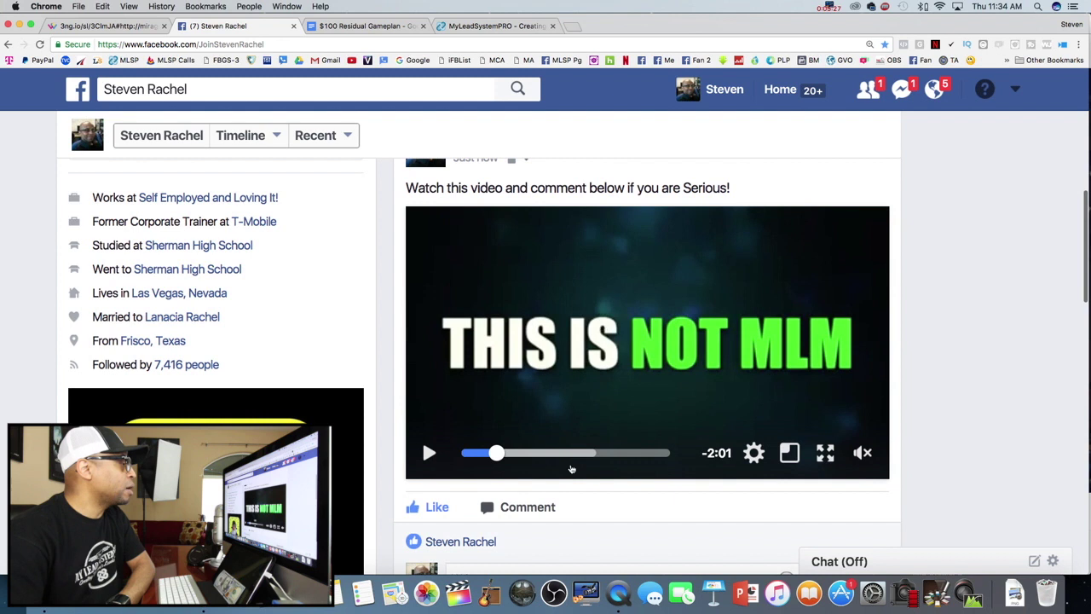
pyautogui.moveTo(597, 454); pyautogui.dragTo(661, 456)
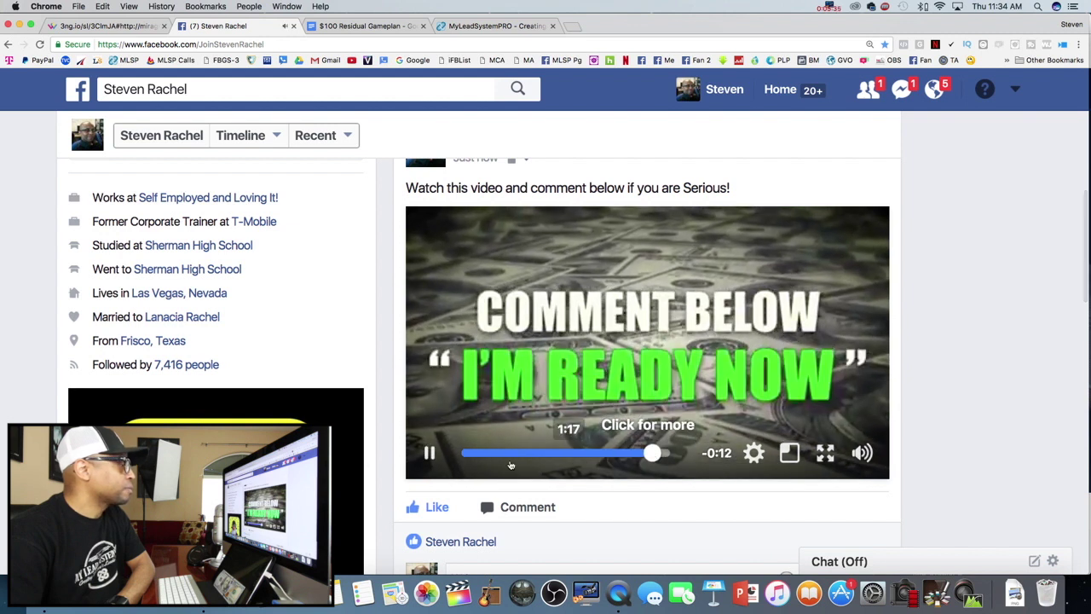
pyautogui.click(545, 443)
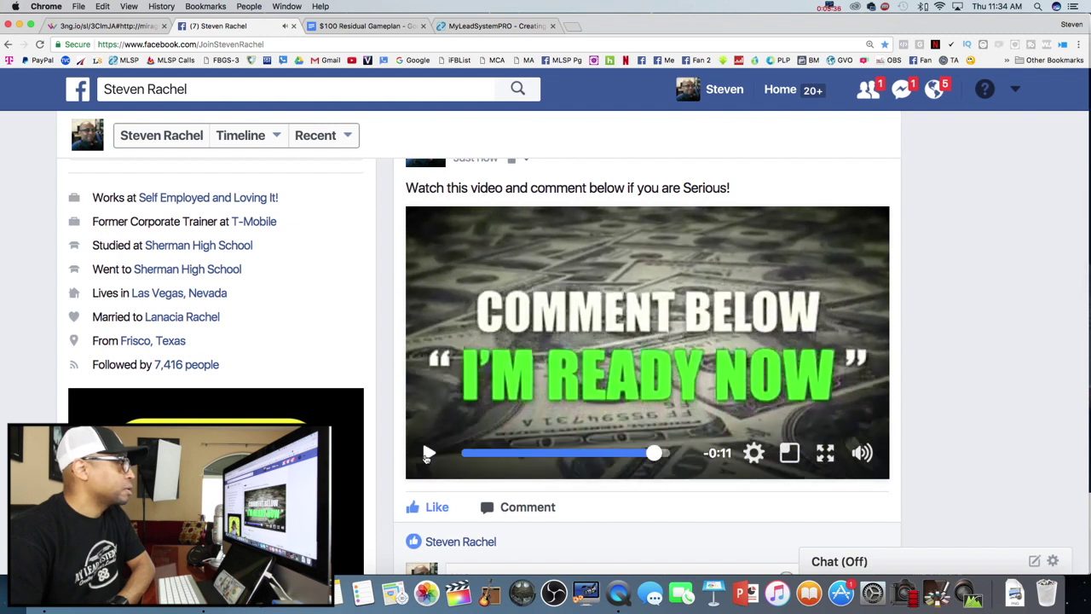
pyautogui.click(861, 454)
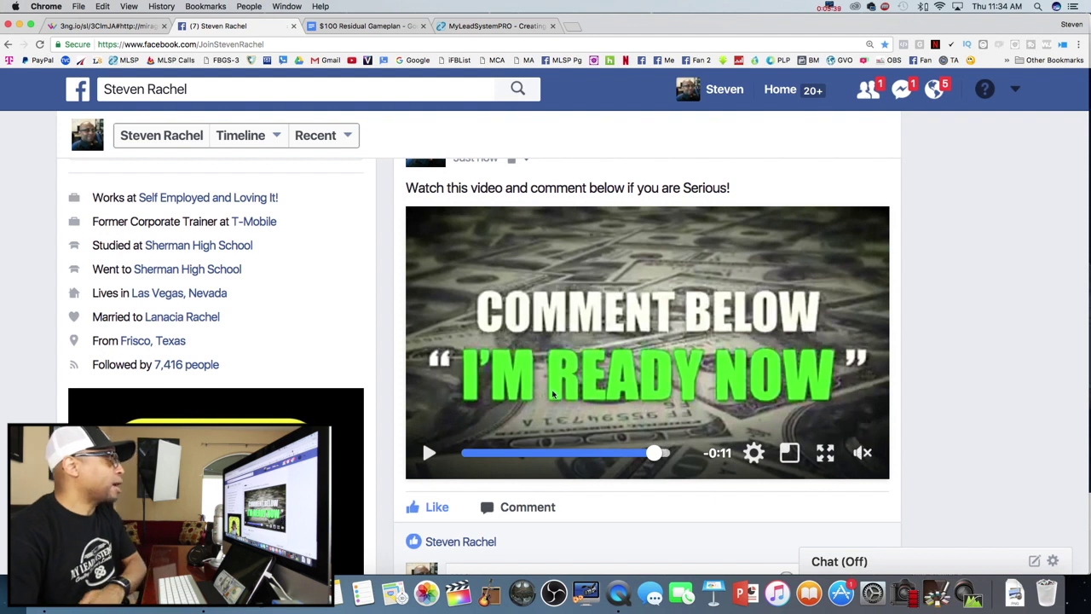
# Post the comment 'I'm ready now' under the video and return to the gameplan document
pyautogui.click(535, 507)
pyautogui.click(476, 503)
pyautogui.write("I'")
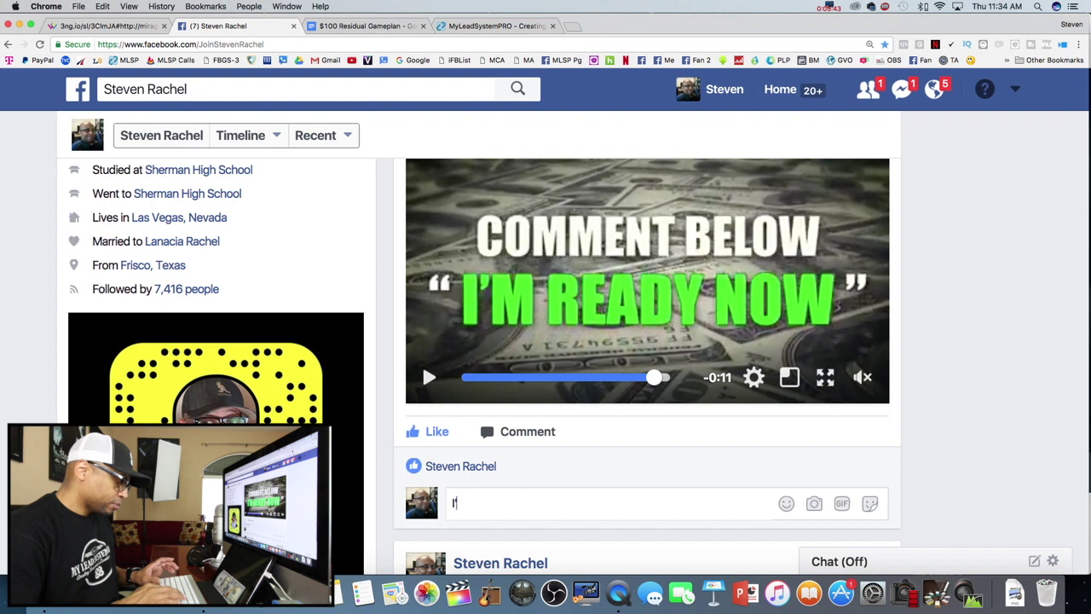
pyautogui.write('m ready now')
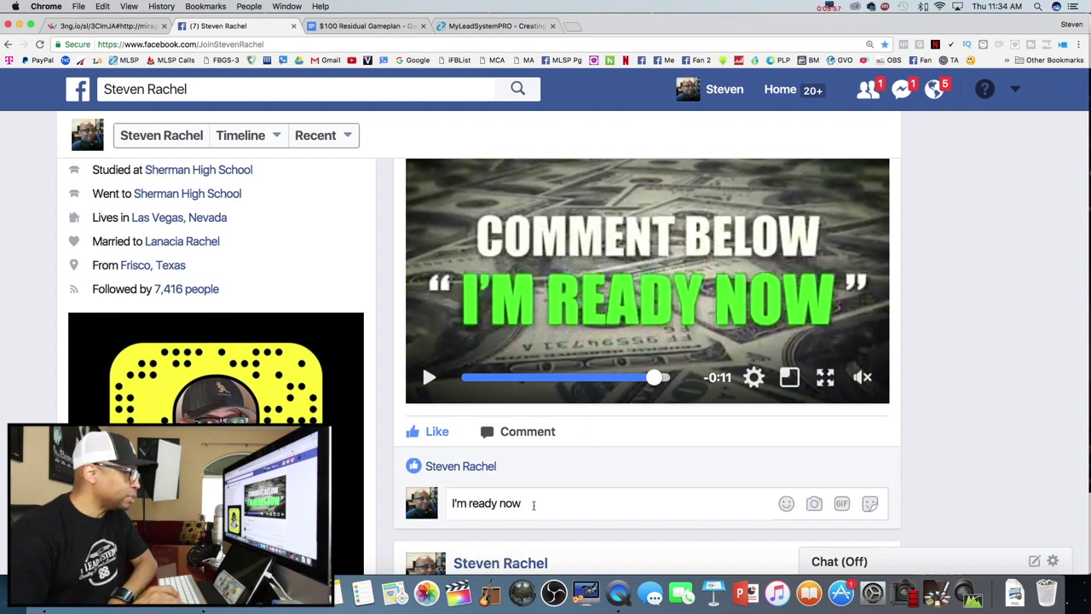
pyautogui.press('Return')
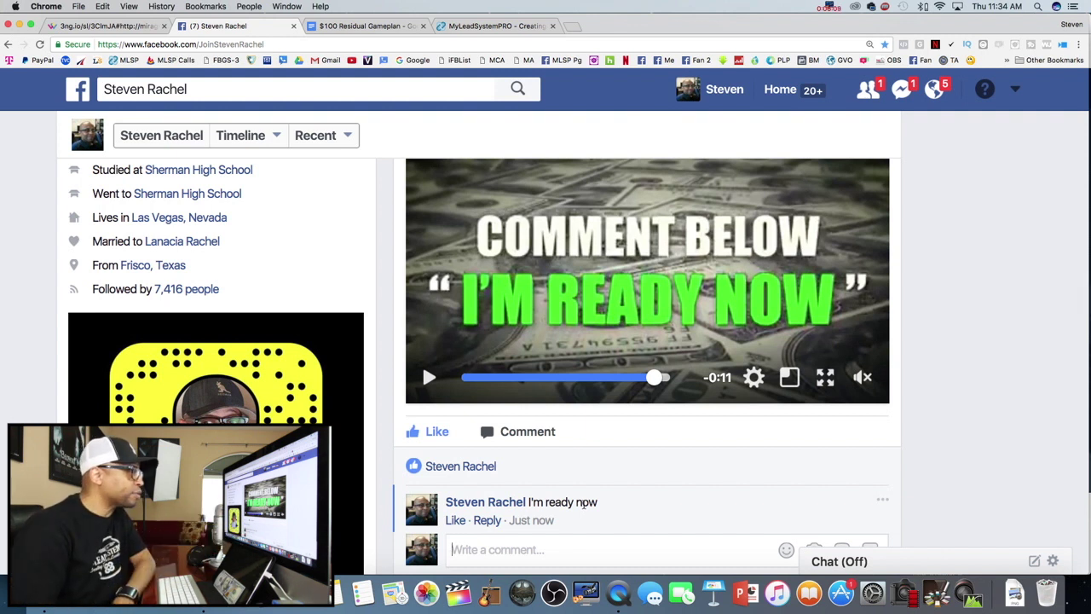
pyautogui.scroll(1, 481, 508)
pyautogui.moveTo(481, 509)
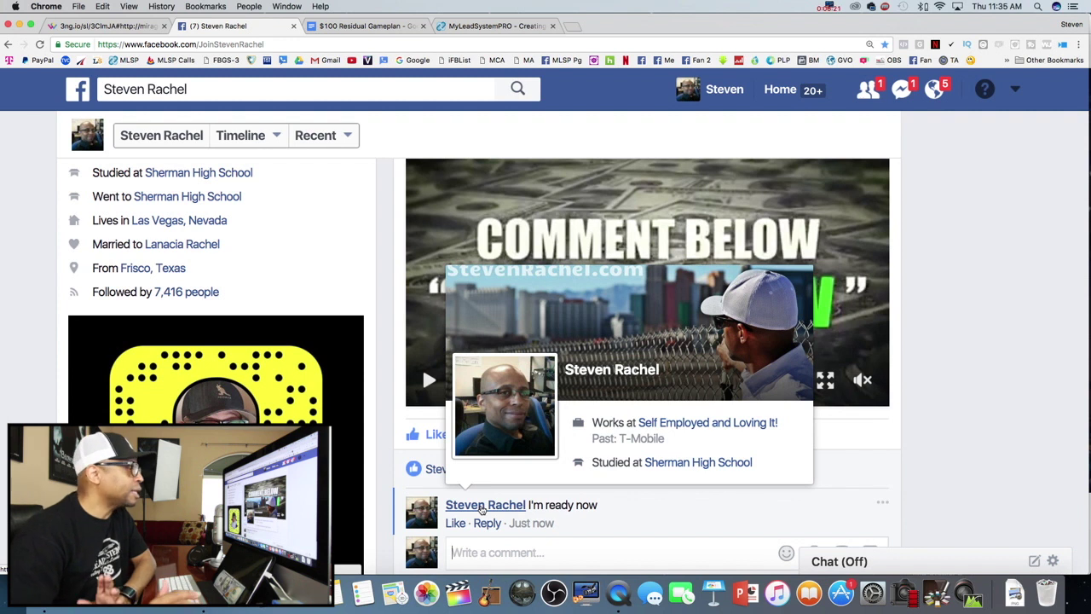
pyautogui.click(367, 25)
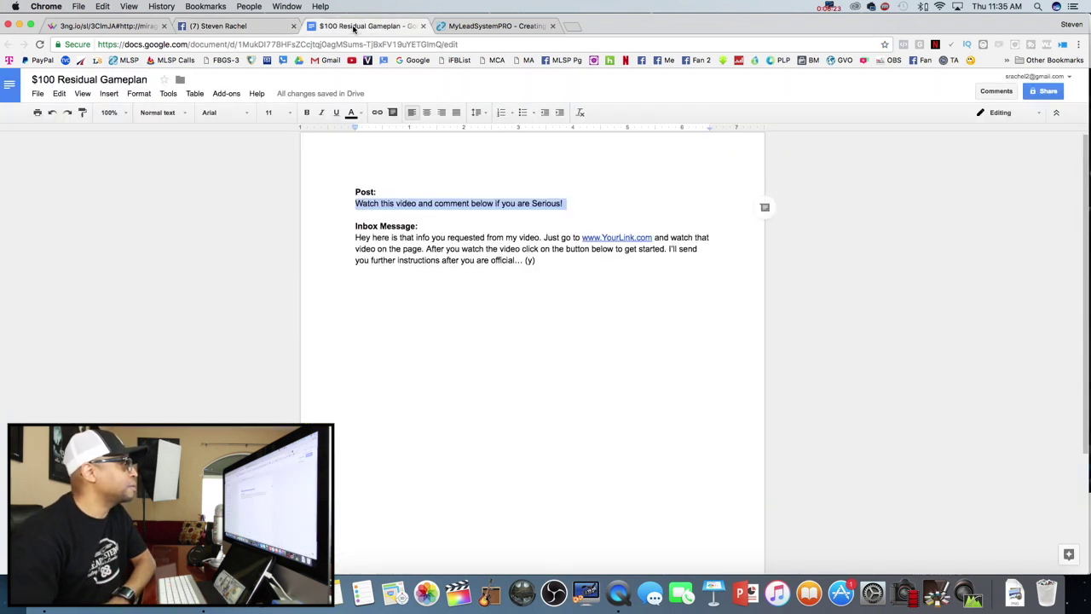
# Zoom the gameplan document to 200%
pyautogui.click(124, 118)
pyautogui.click(124, 244)
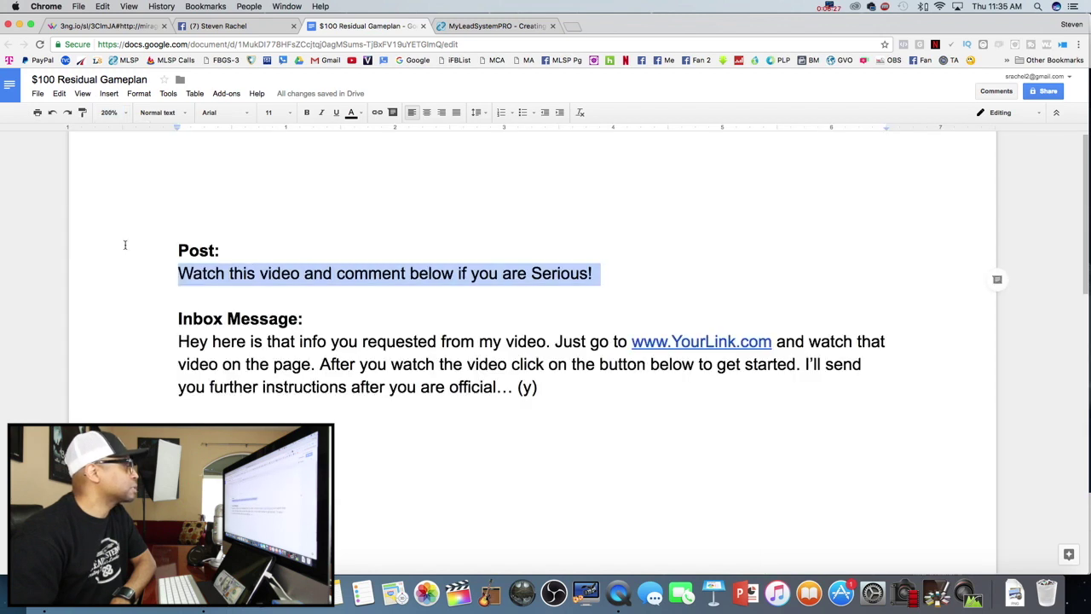
pyautogui.scroll(-4, 324, 317)
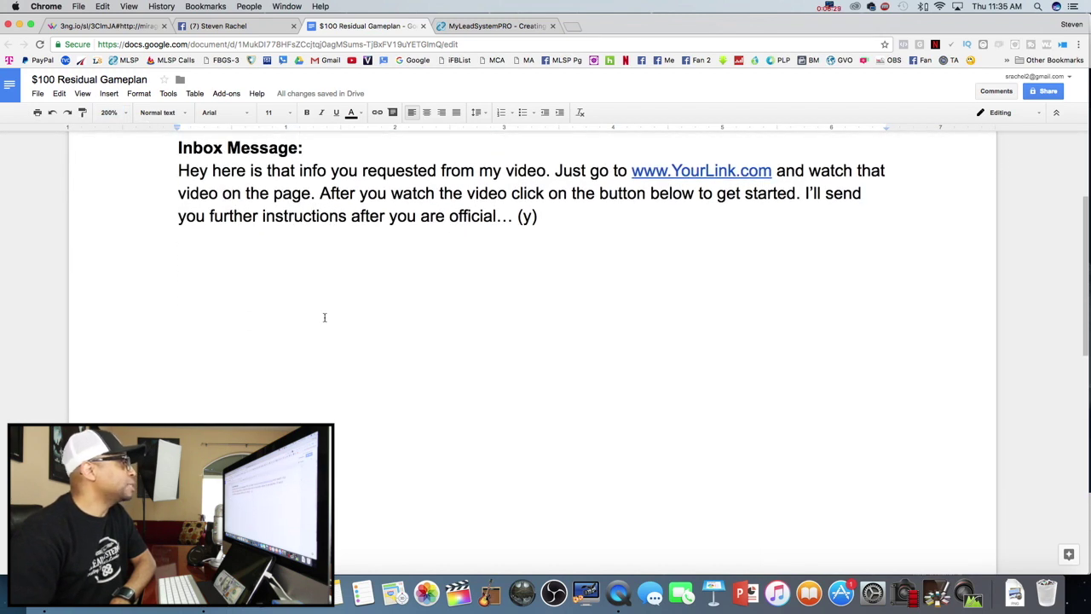
# Review the Inbox Message paragraph and its closing (y), then open the referral video page
pyautogui.moveTo(178, 169); pyautogui.dragTo(546, 217)
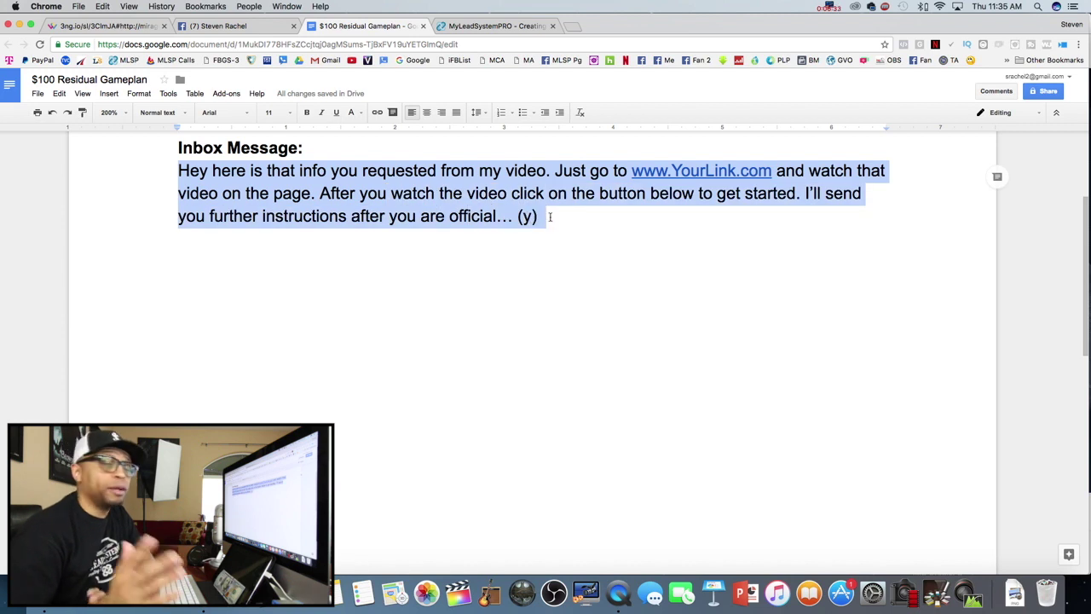
pyautogui.click(546, 216)
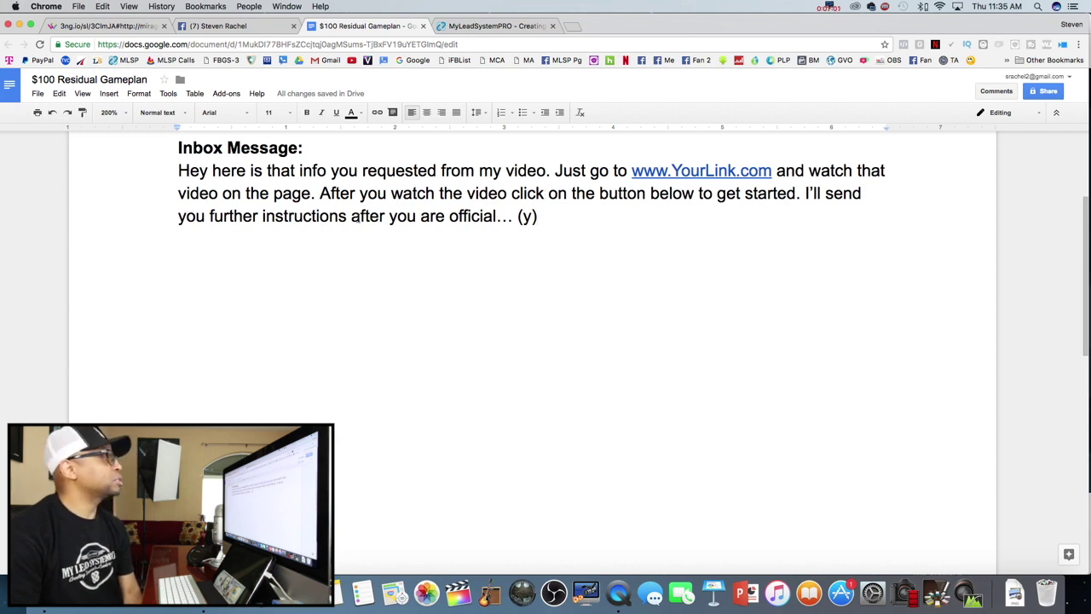
pyautogui.moveTo(518, 218); pyautogui.dragTo(560, 219)
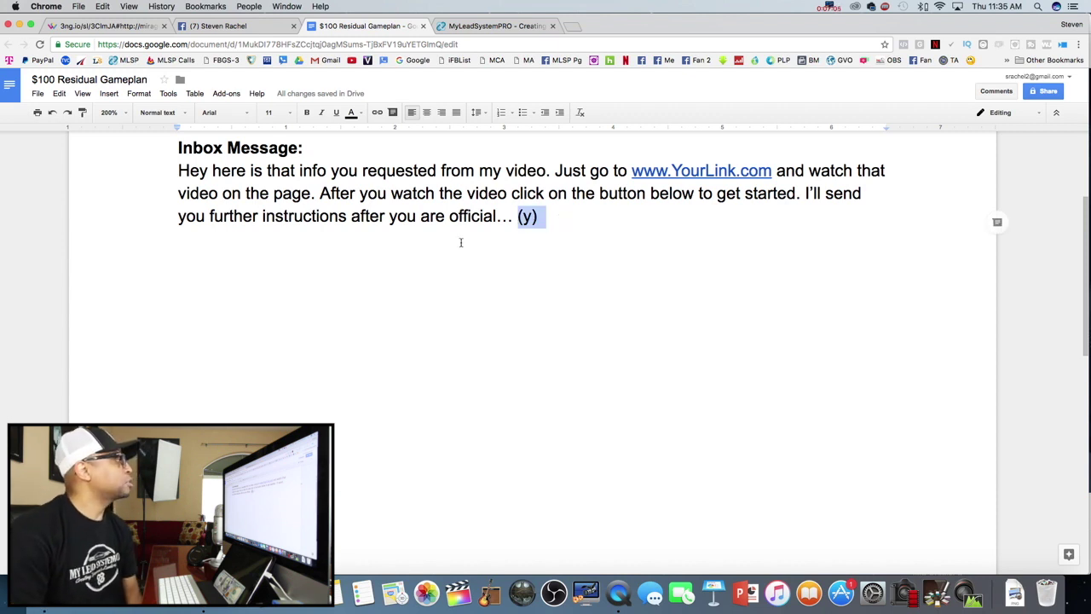
pyautogui.click(217, 27)
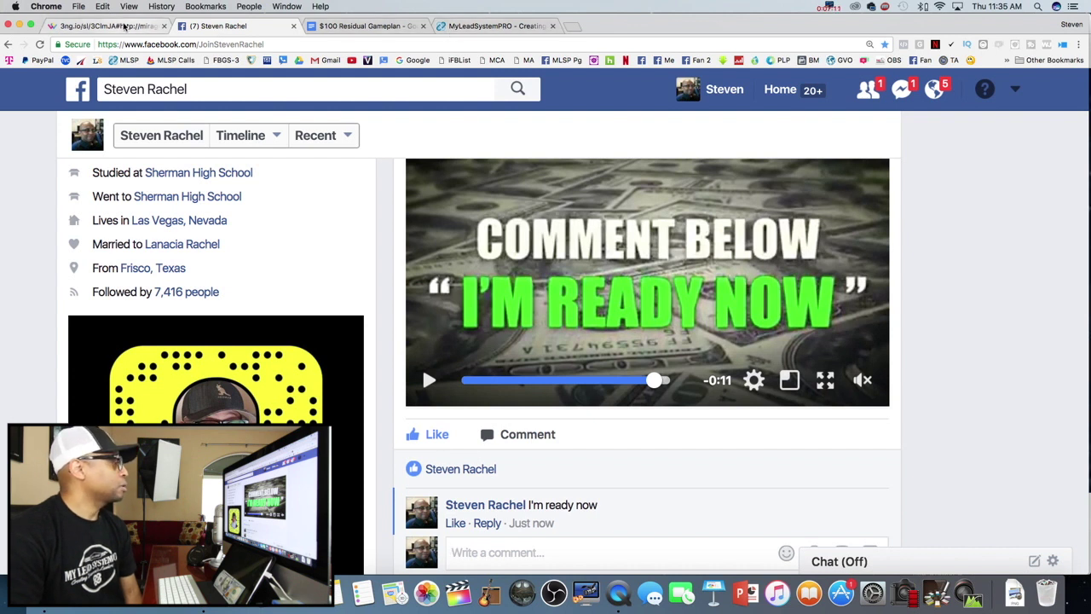
pyautogui.click(365, 26)
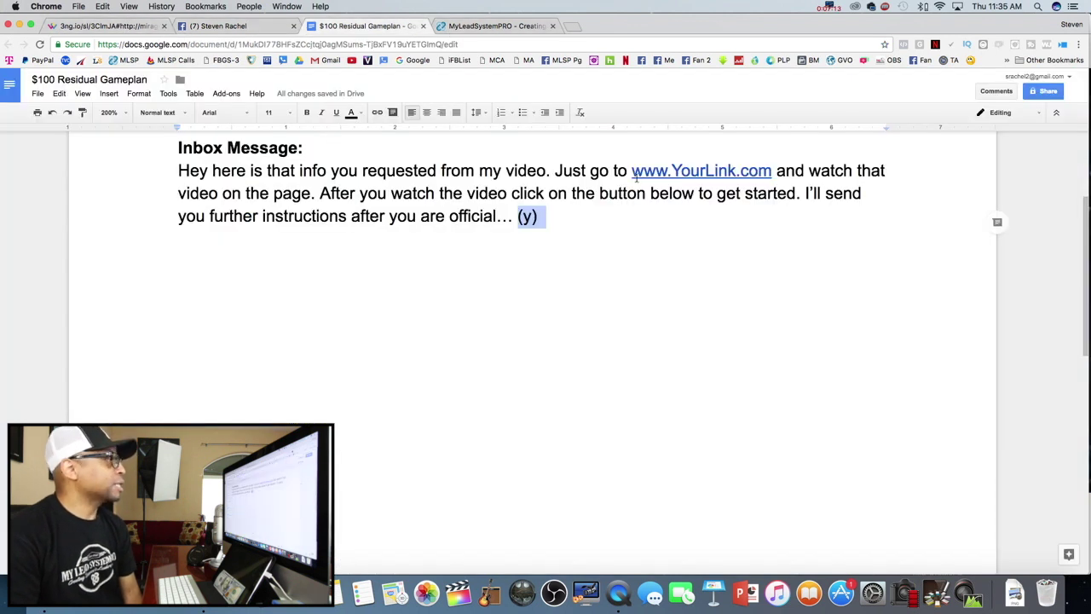
pyautogui.click(99, 27)
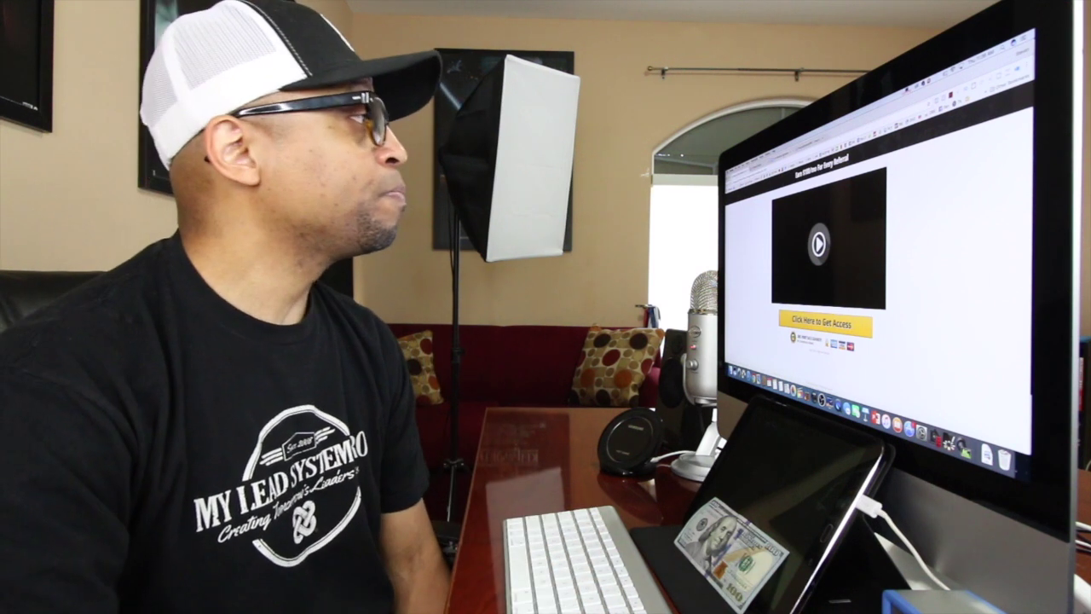
# Scroll the timeline to show the 'I'm ready now' comment under the Comment Below video
pyautogui.scroll(1, 852, 256)
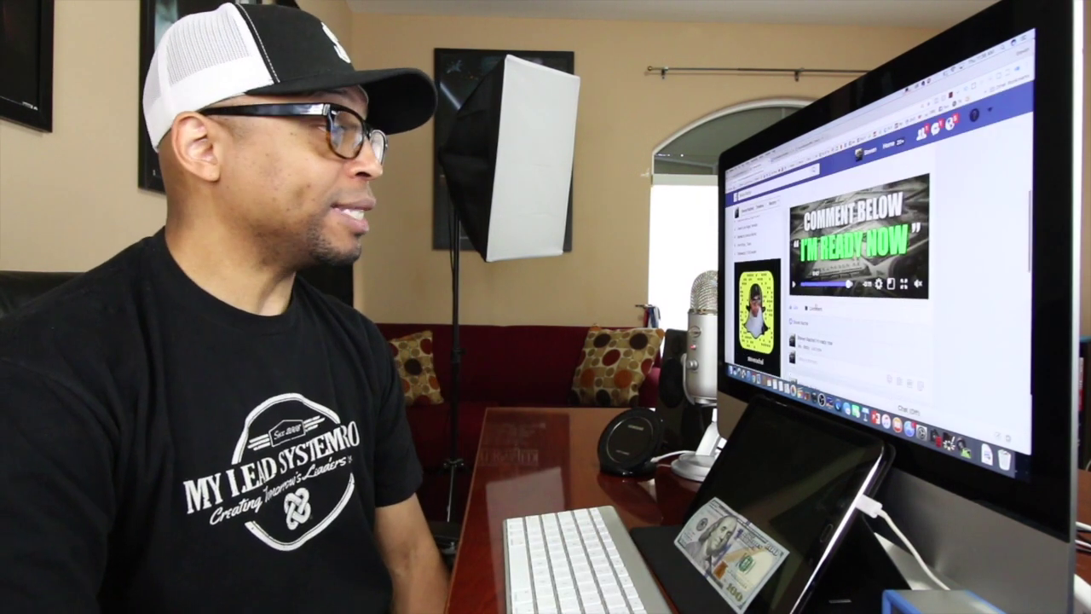
pyautogui.scroll(1, 860, 256)
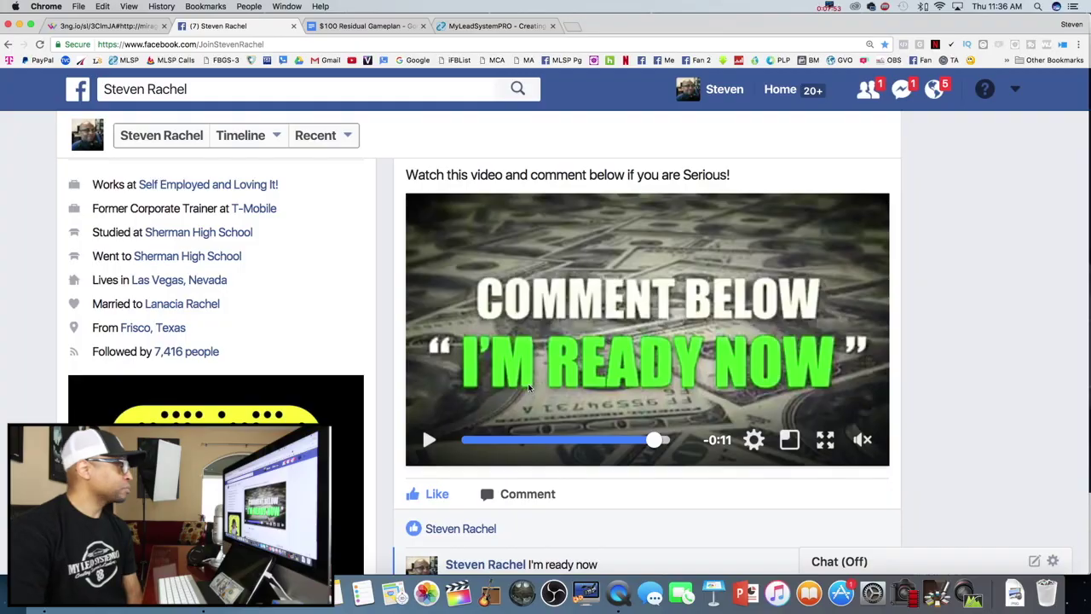
pyautogui.scroll(-3, 573, 428)
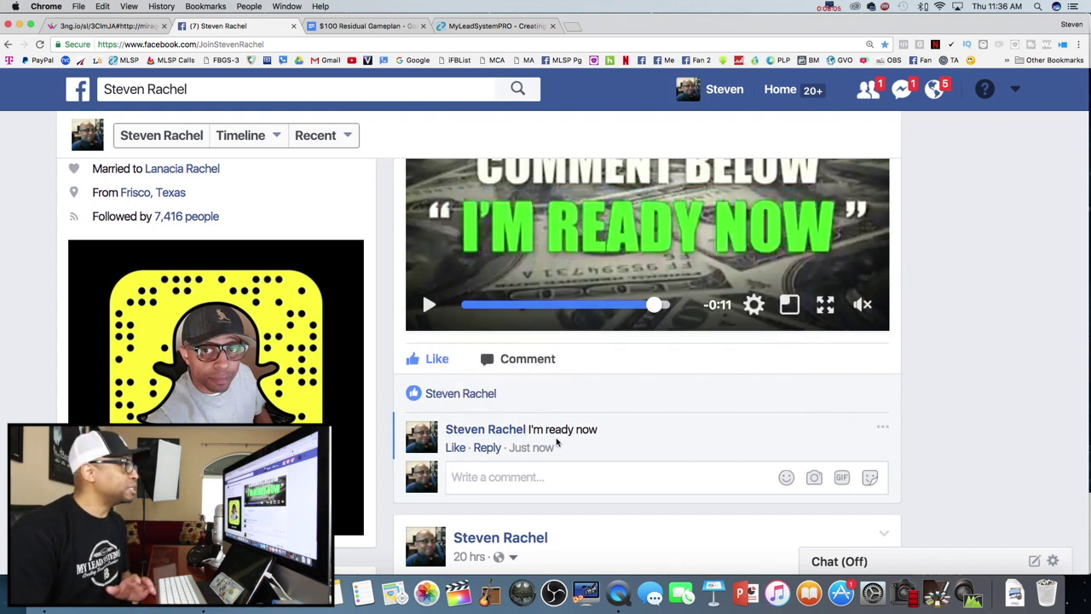
# Select the Inbox Message script in the doc, then begin a reply addressing the commenter by name
pyautogui.click(366, 25)
pyautogui.moveTo(178, 271); pyautogui.dragTo(552, 321)
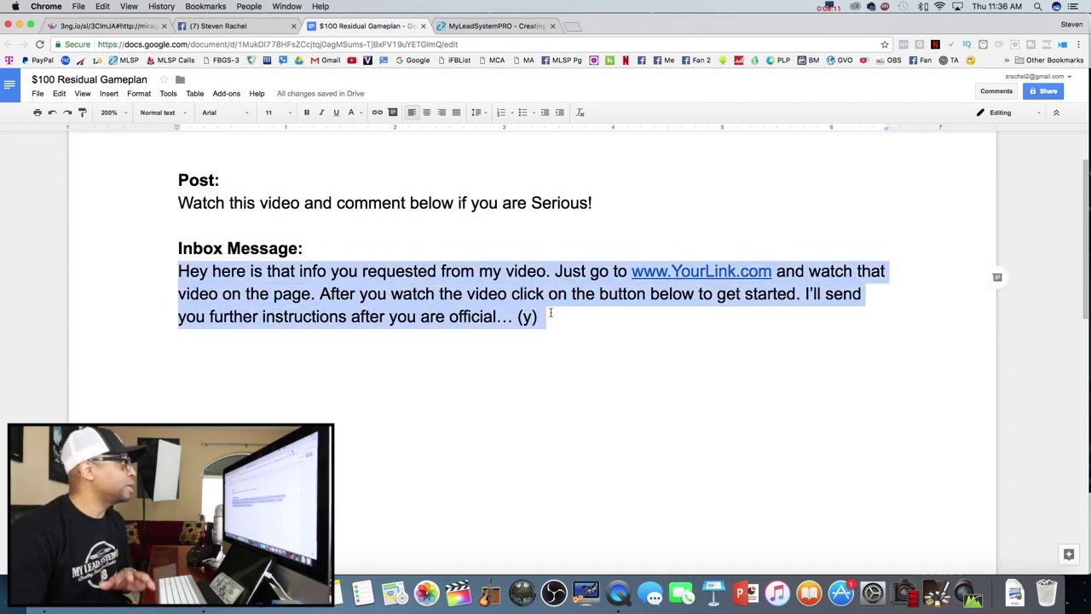
pyautogui.click(232, 25)
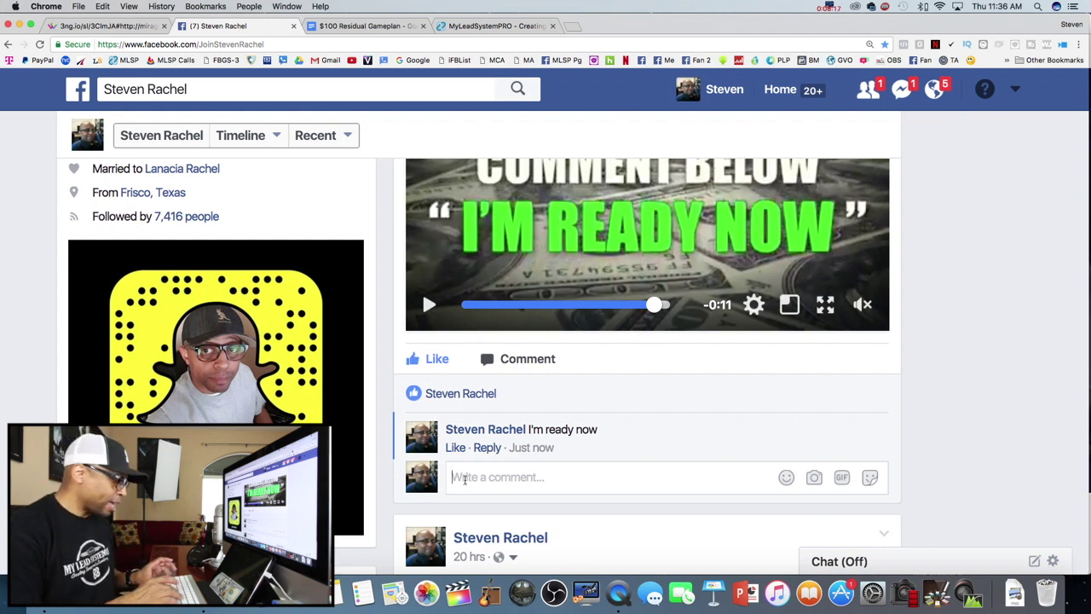
pyautogui.write('John Doe, hey I')
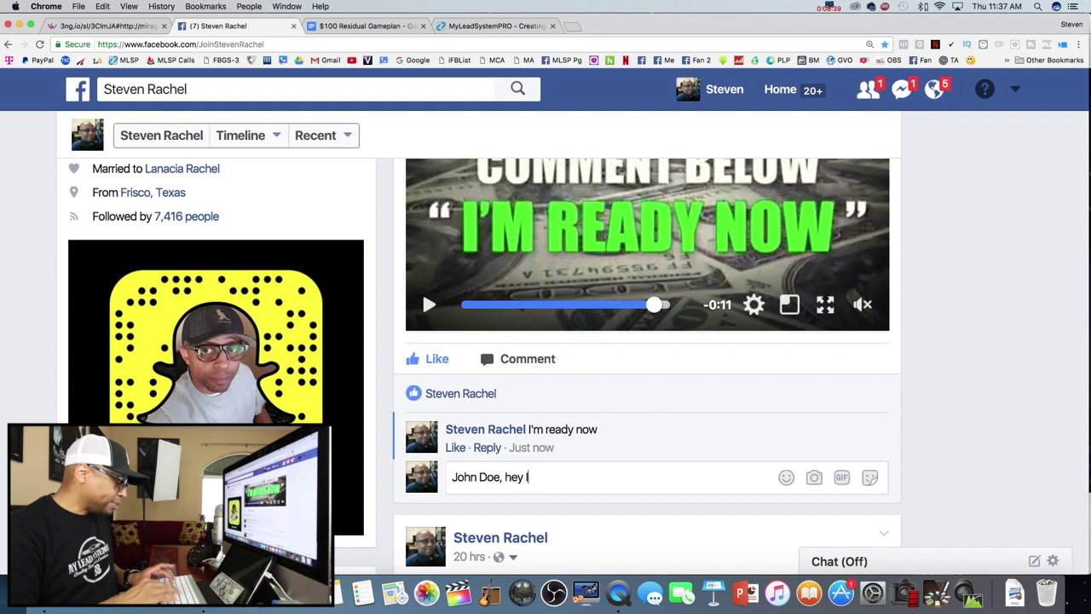
# Finish and post the reply 'hey I sent you that info...' under the 'I'm ready now' comment
pyautogui.write('nt you that info...')
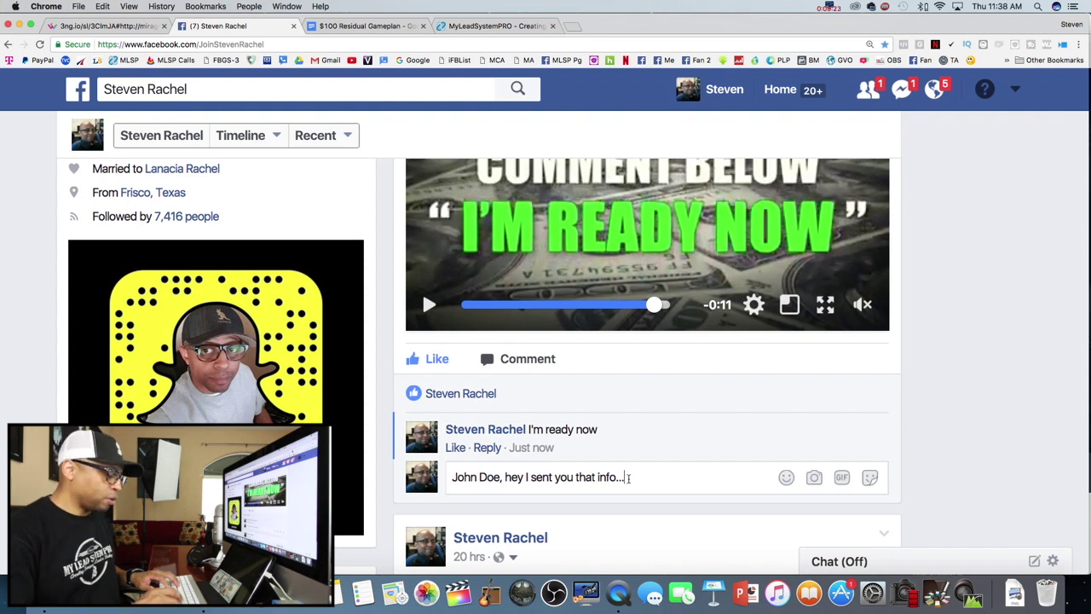
pyautogui.press('Return')
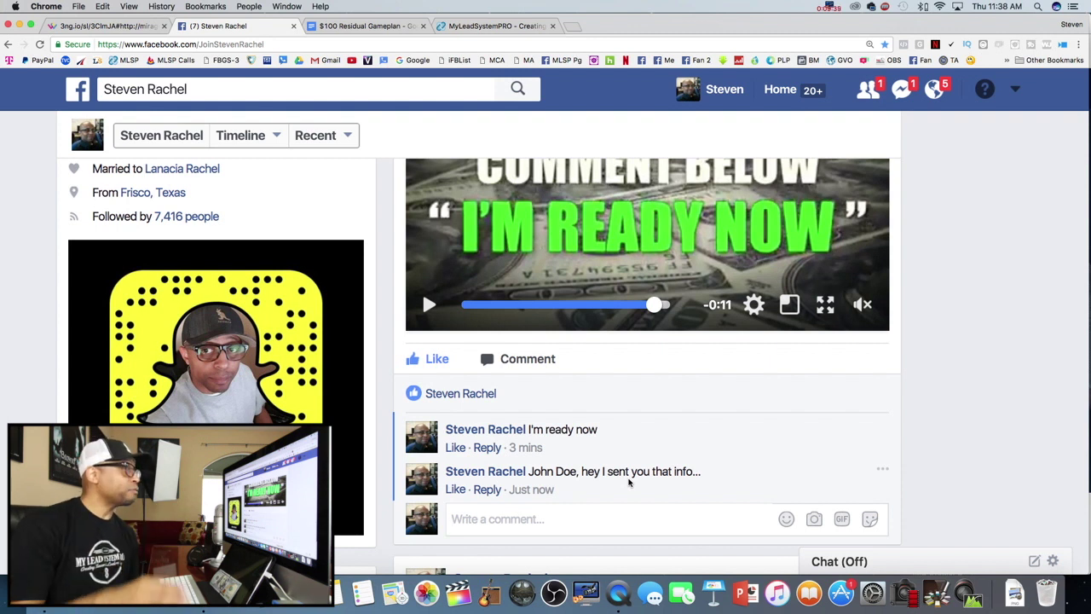
pyautogui.moveTo(433, 359)
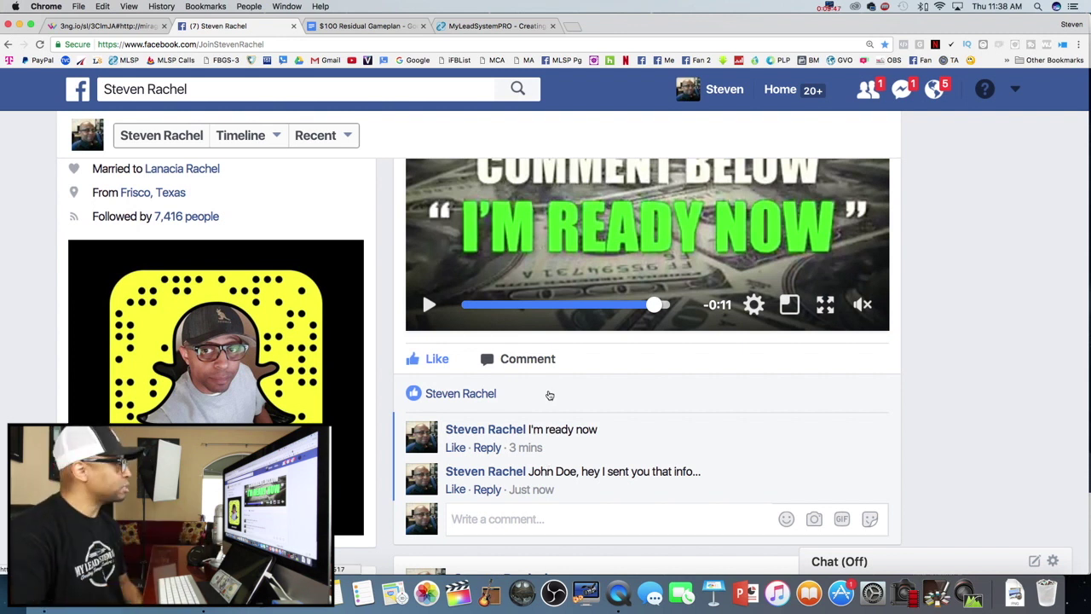
pyautogui.scroll(3, 549, 394)
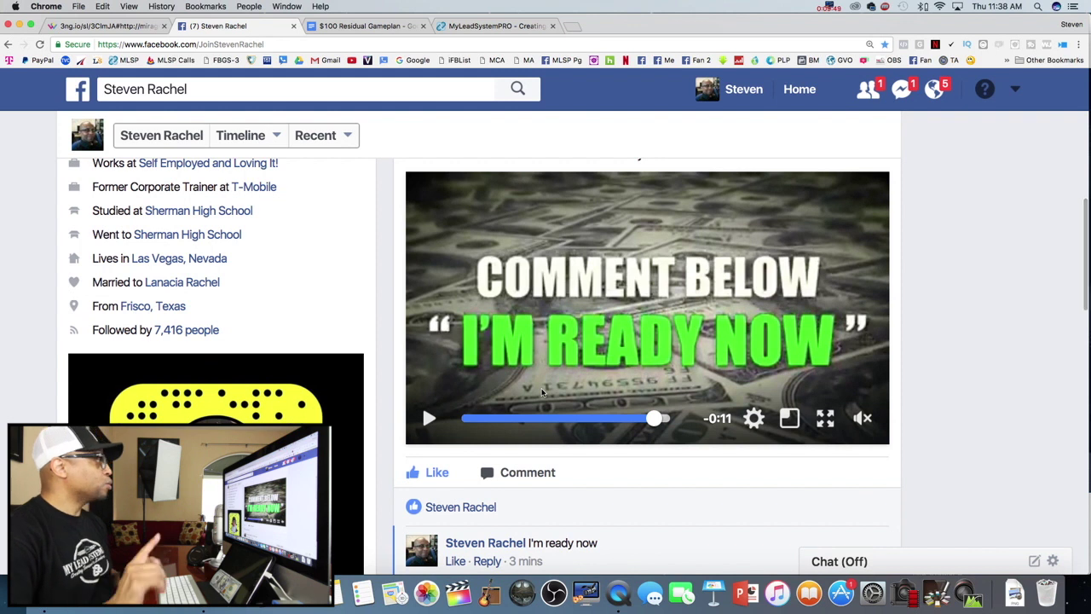
# Sign in to the MyLeadSystemPRO member area via Member Login and close the MLSP Notepad panel
pyautogui.click(458, 28)
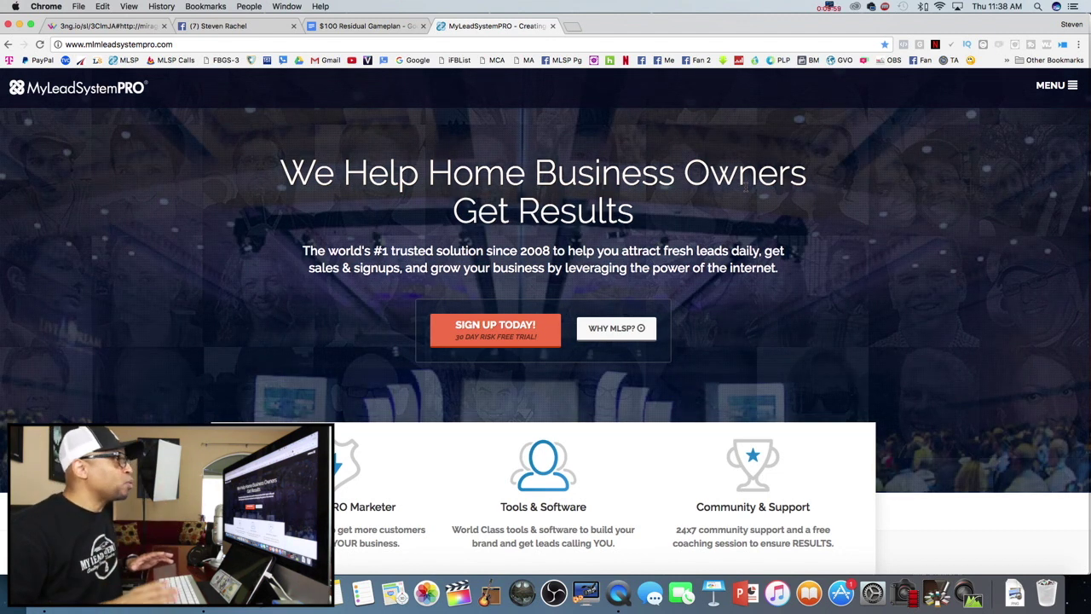
pyautogui.click(1055, 85)
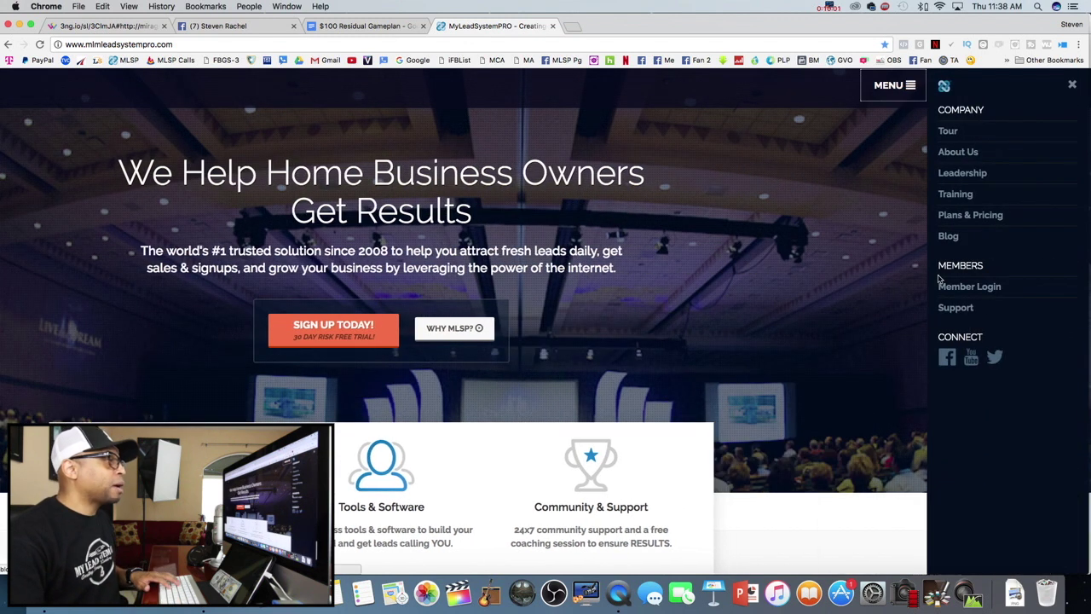
pyautogui.click(963, 289)
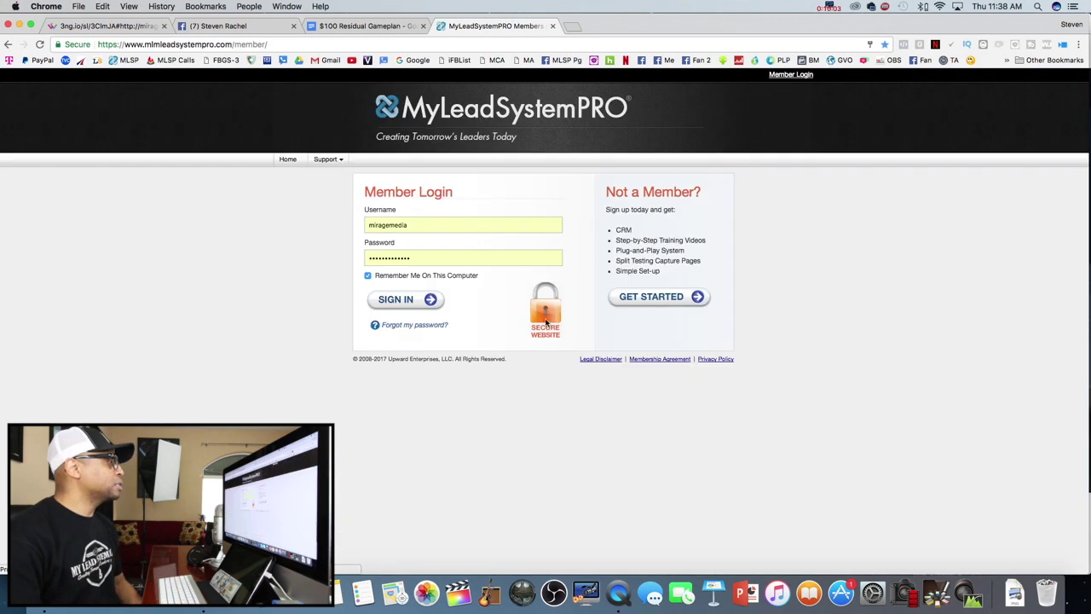
pyautogui.click(419, 302)
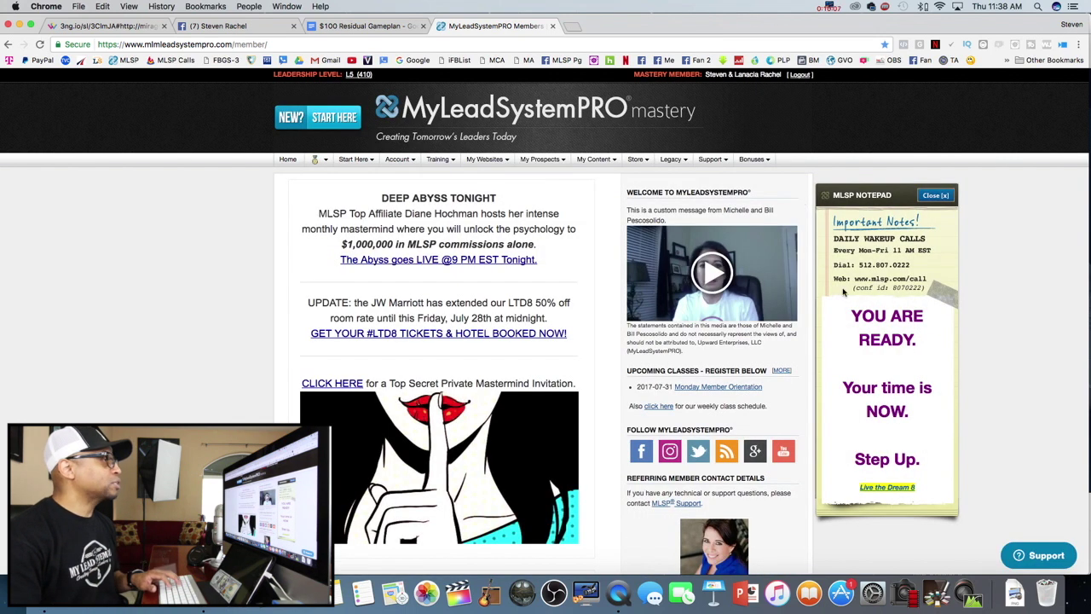
pyautogui.click(935, 195)
# Check the Facebook post briefly, then return to the MyLeadSystemPRO member dashboard
pyautogui.moveTo(440, 161)
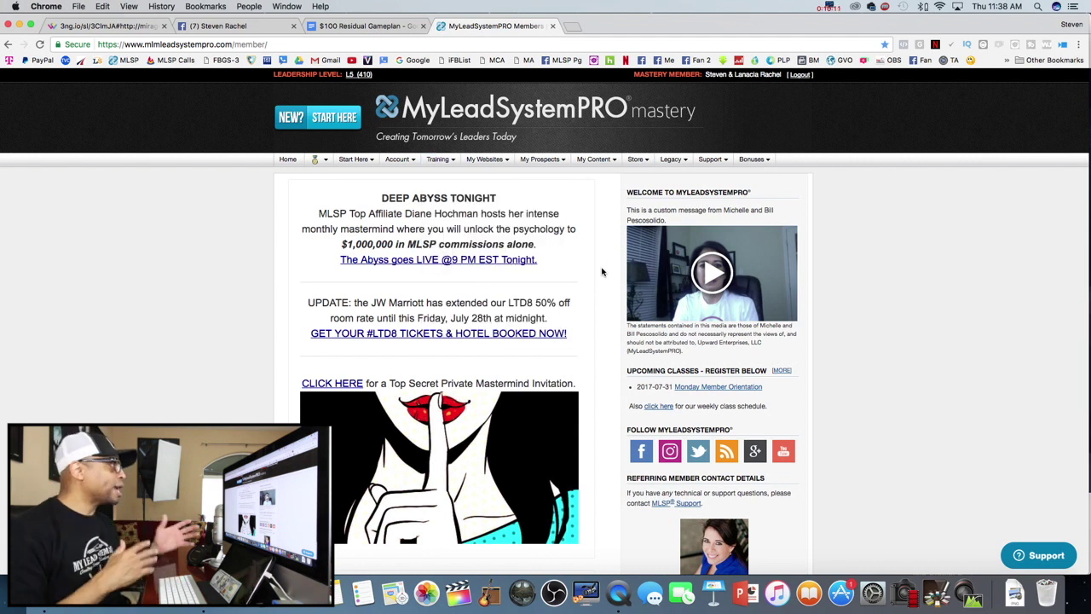
pyautogui.click(218, 26)
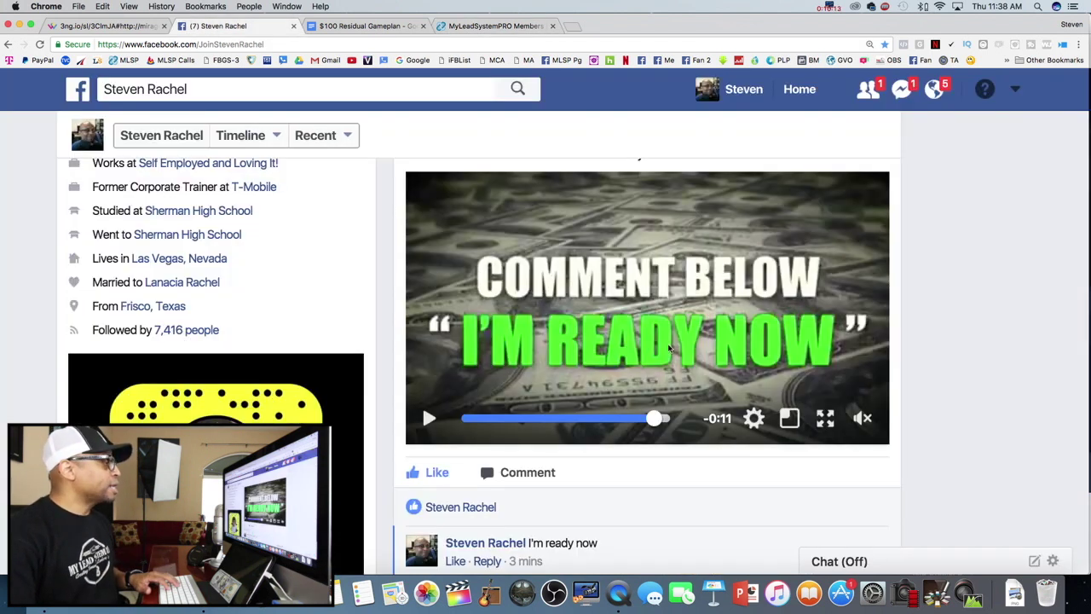
pyautogui.scroll(-3, 514, 358)
pyautogui.click(494, 26)
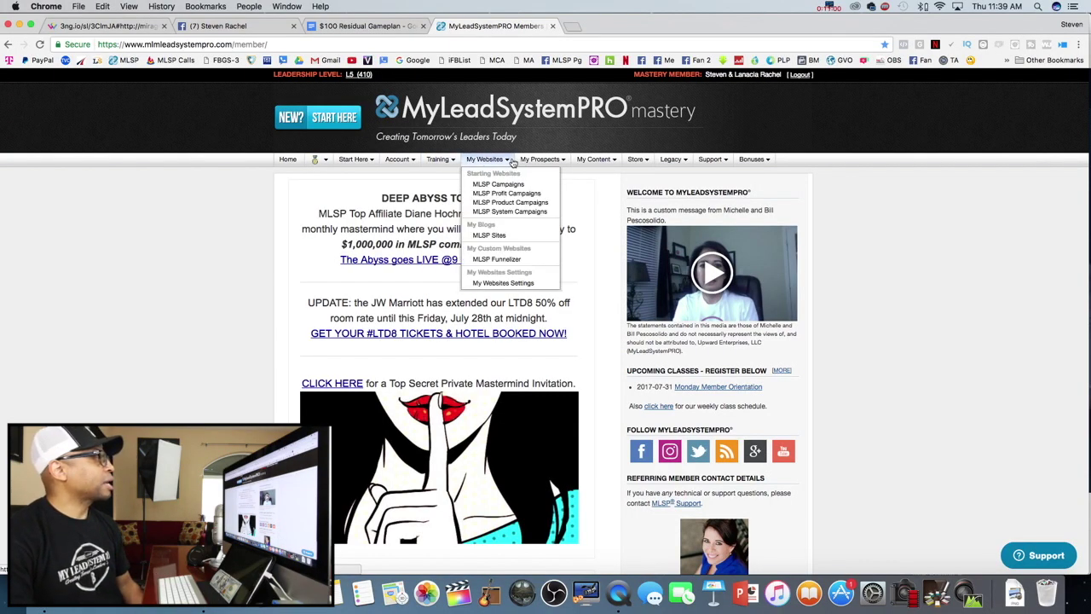
# Browse the Marketing Strategies training page's PDF downloads and The Foundations courses, then return to Facebook
pyautogui.moveTo(440, 162)
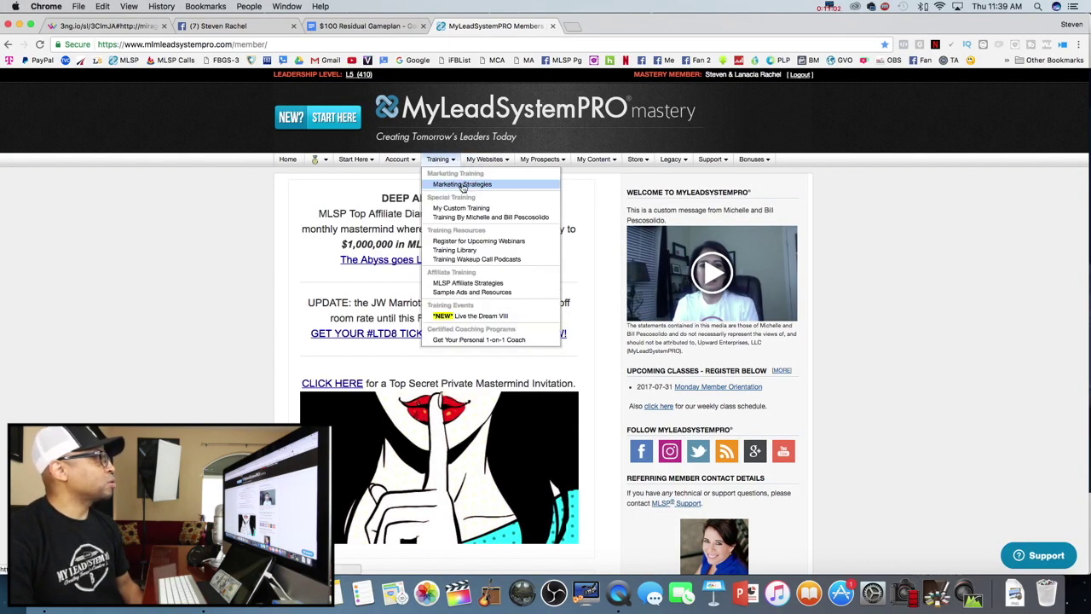
pyautogui.click(462, 185)
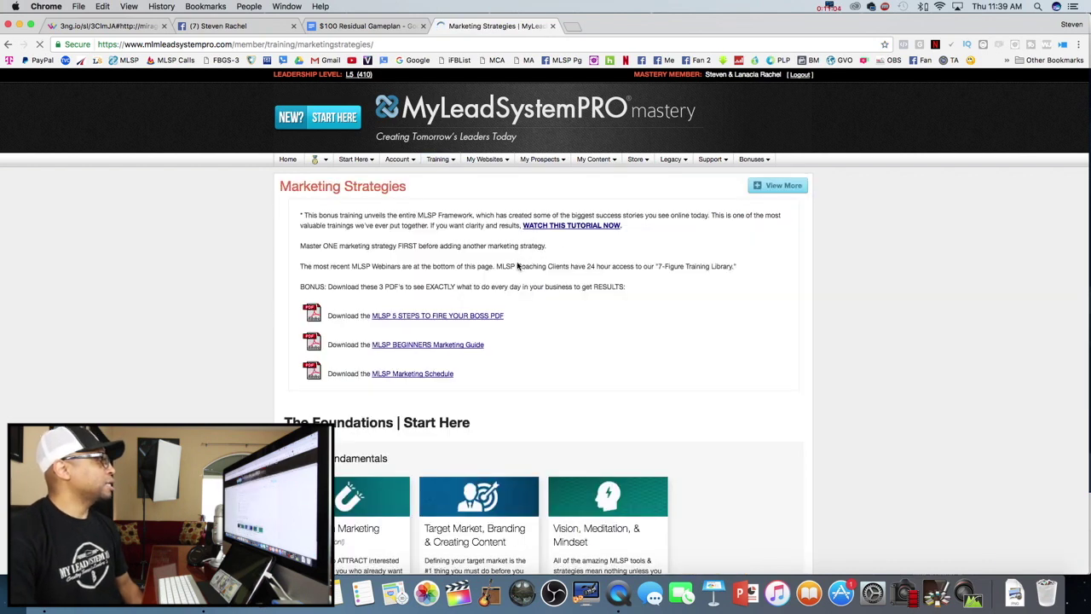
pyautogui.scroll(-10, 516, 262)
pyautogui.scroll(-15, 517, 266)
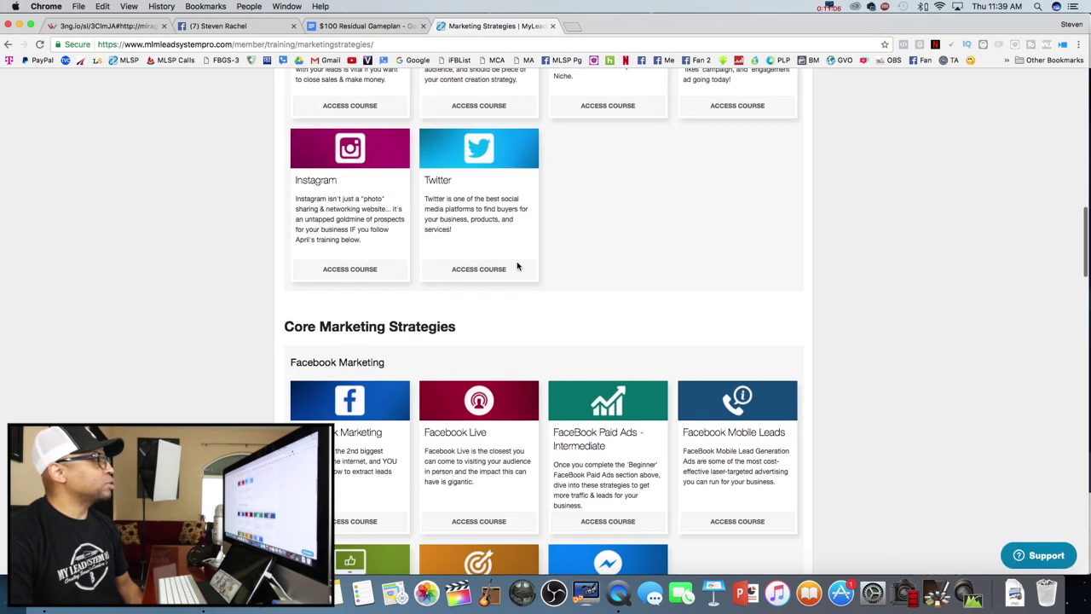
pyautogui.scroll(-2, 516, 266)
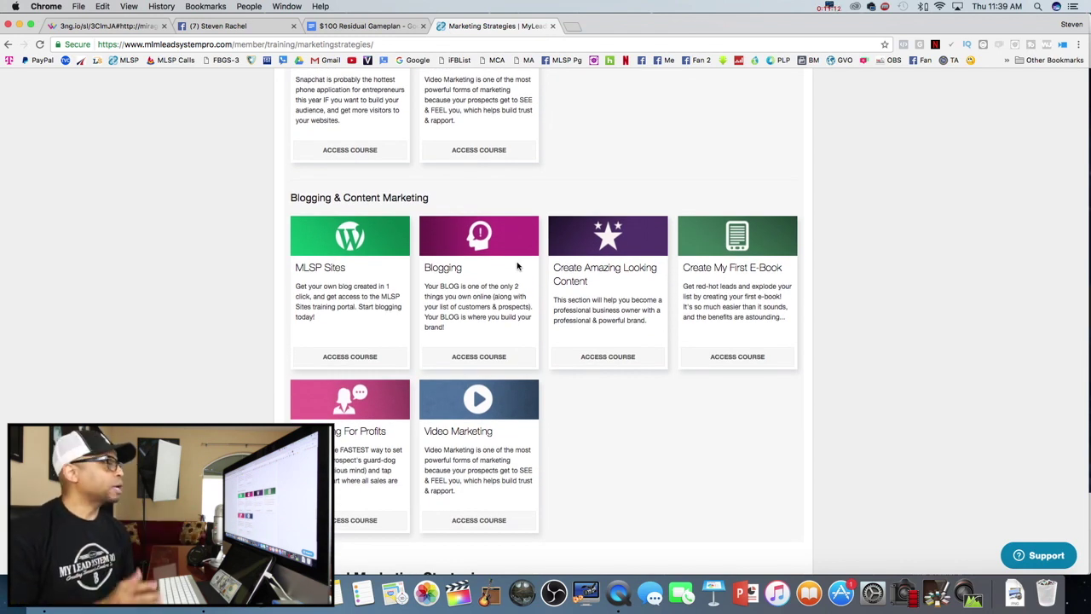
pyautogui.scroll(-20, 516, 266)
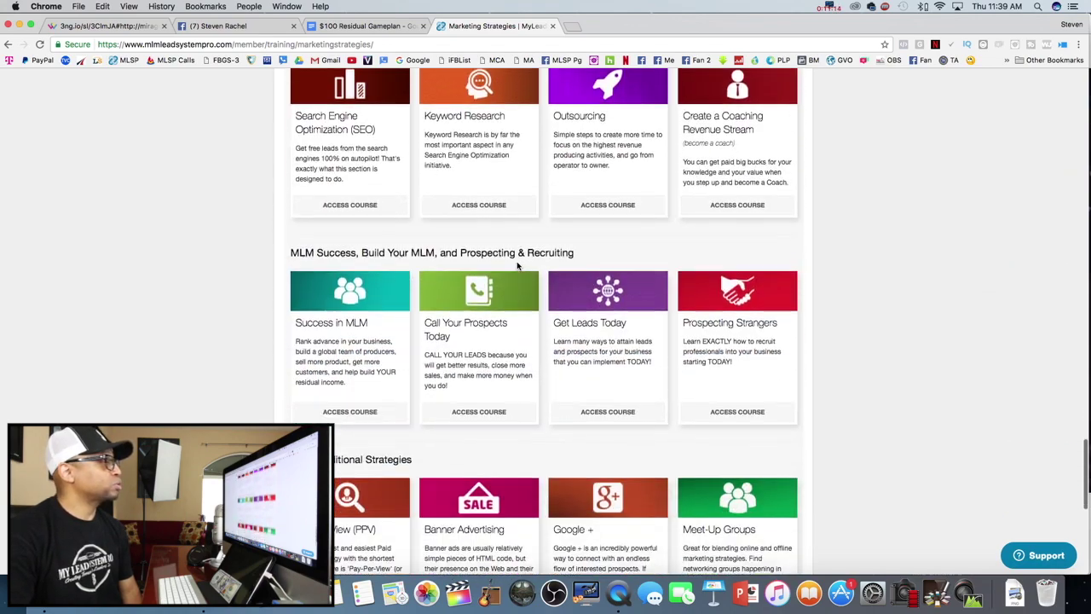
pyautogui.scroll(10, 516, 266)
pyautogui.scroll(15, 516, 266)
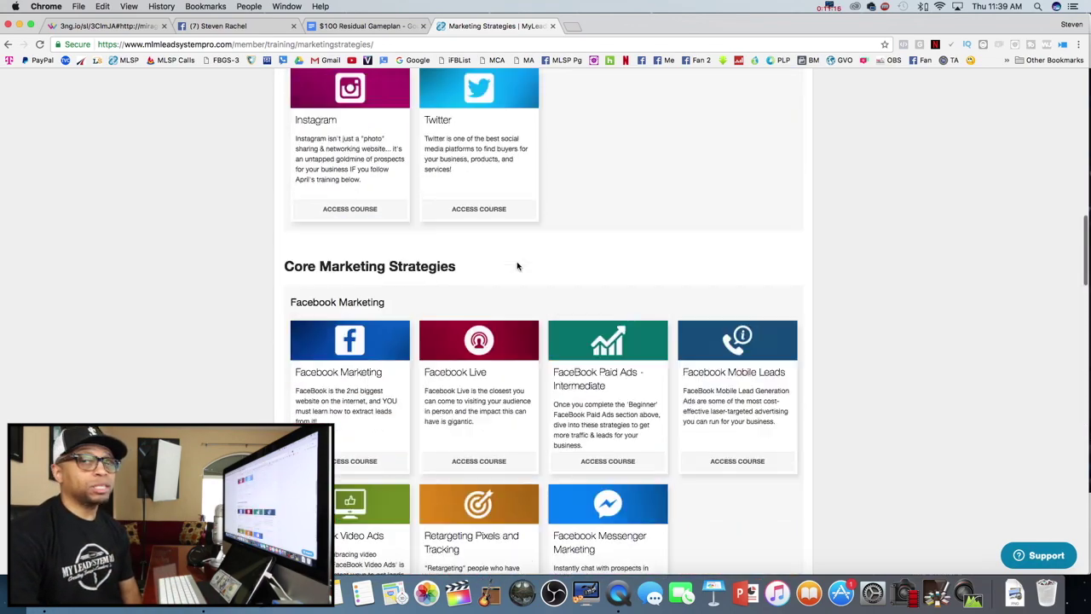
pyautogui.scroll(5, 516, 266)
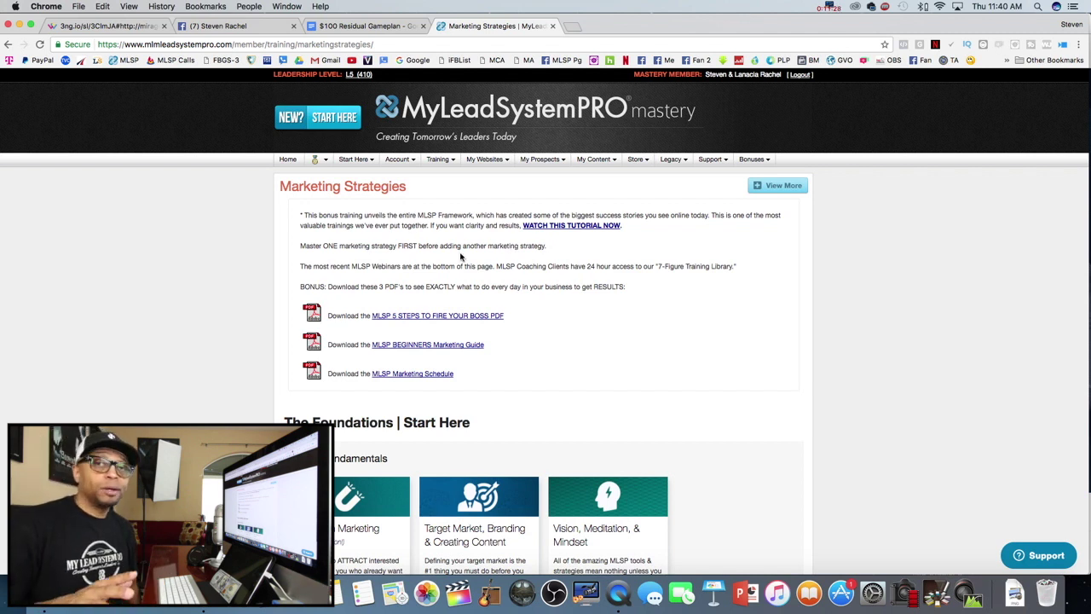
pyautogui.click(218, 26)
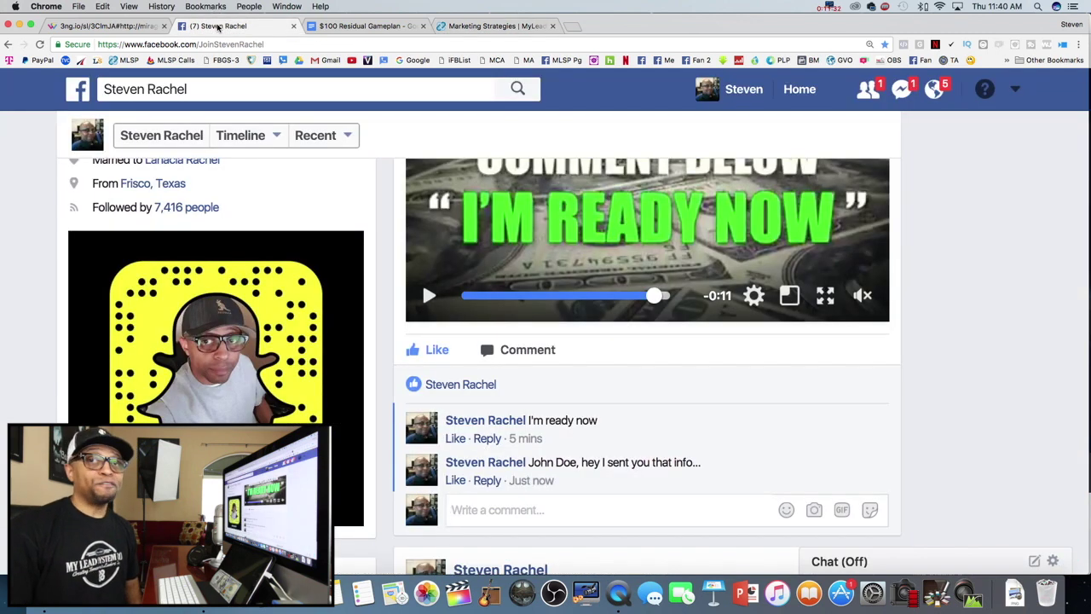